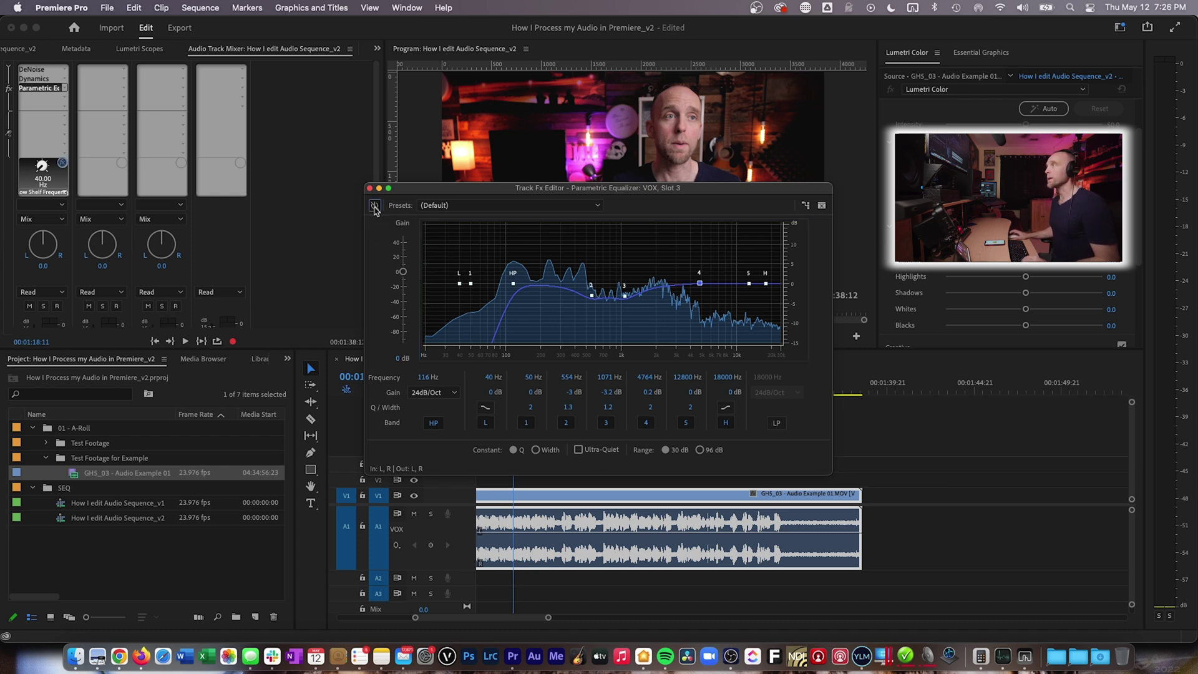
Step: Play the voice track with the Parametric Equalizer bypassed, and switch the equalizer on to compare the sound
{"action": "key", "text": "space"}
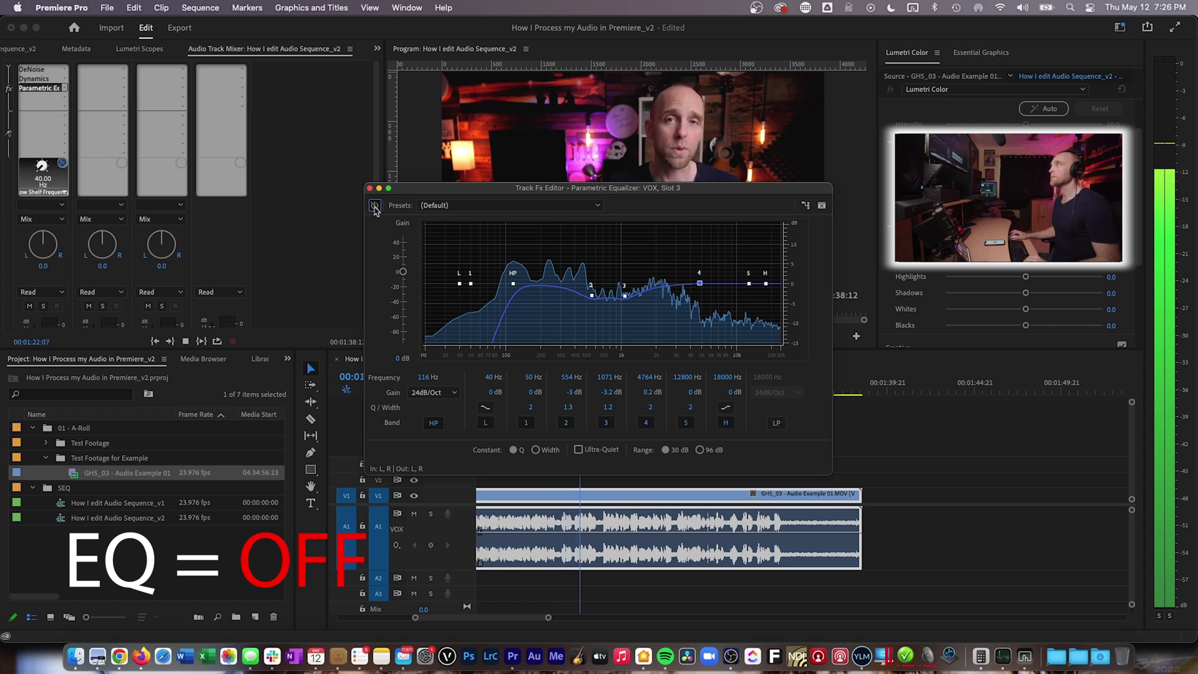
{"action": "left_click", "coordinate": [375, 206]}
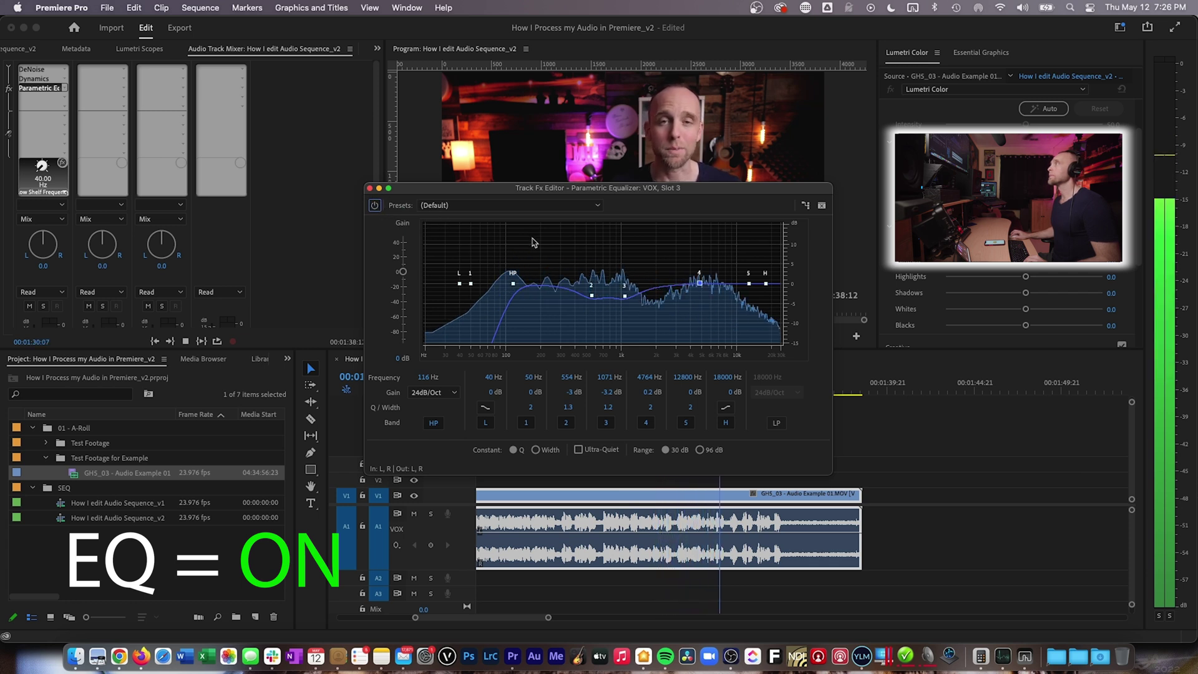
Step: Set equalizer band 4 to 3534 Hz at -2.1 dB with a Q of 3.9, and play the voice track to audition it
{"action": "key", "text": "space"}
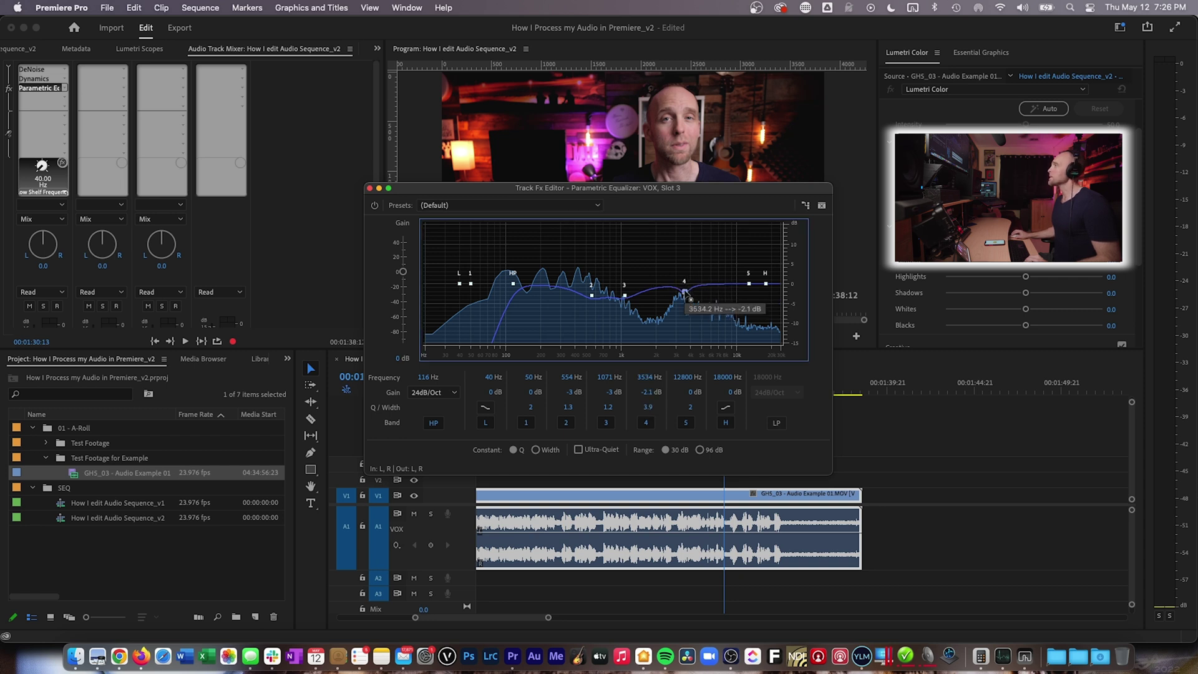
{"action": "key", "text": "space"}
{"action": "key", "text": "space"}
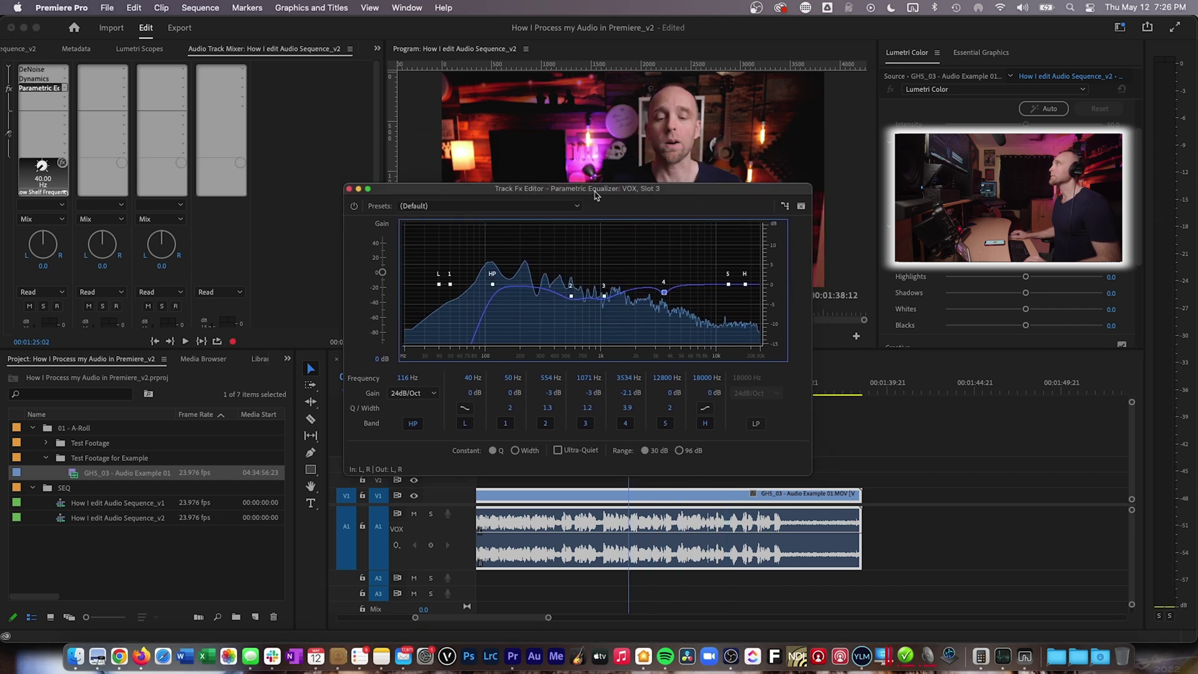
{"action": "key", "text": "space"}
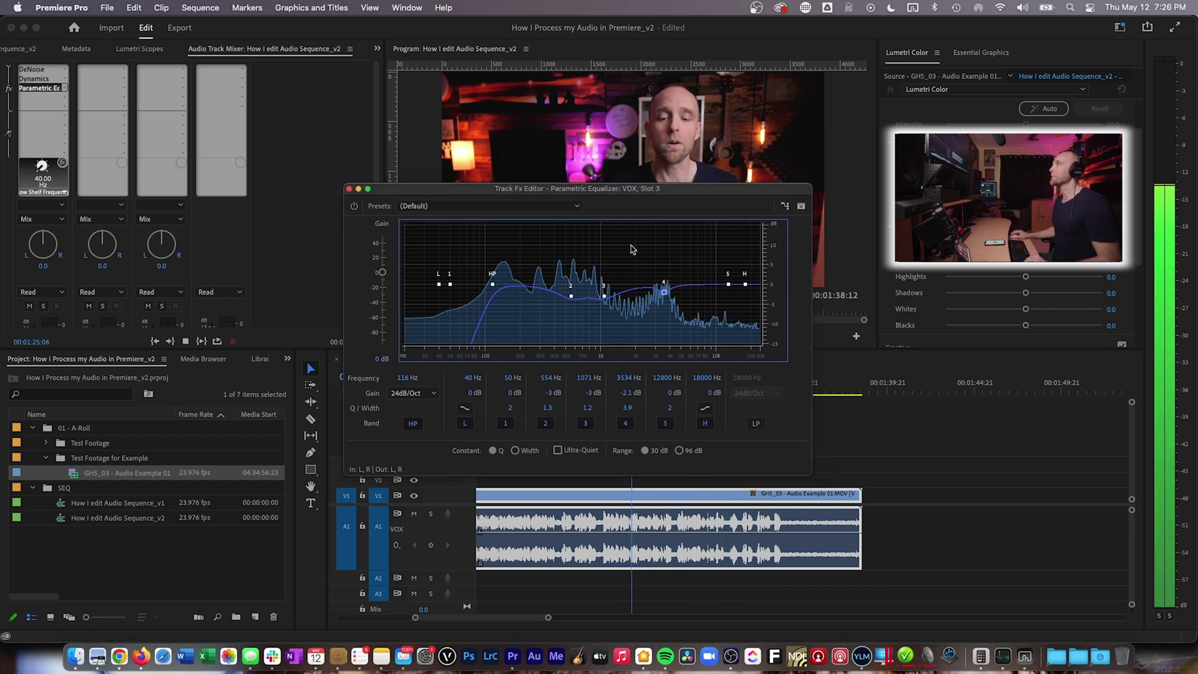
{"action": "mouse_move", "coordinate": [665, 295]}
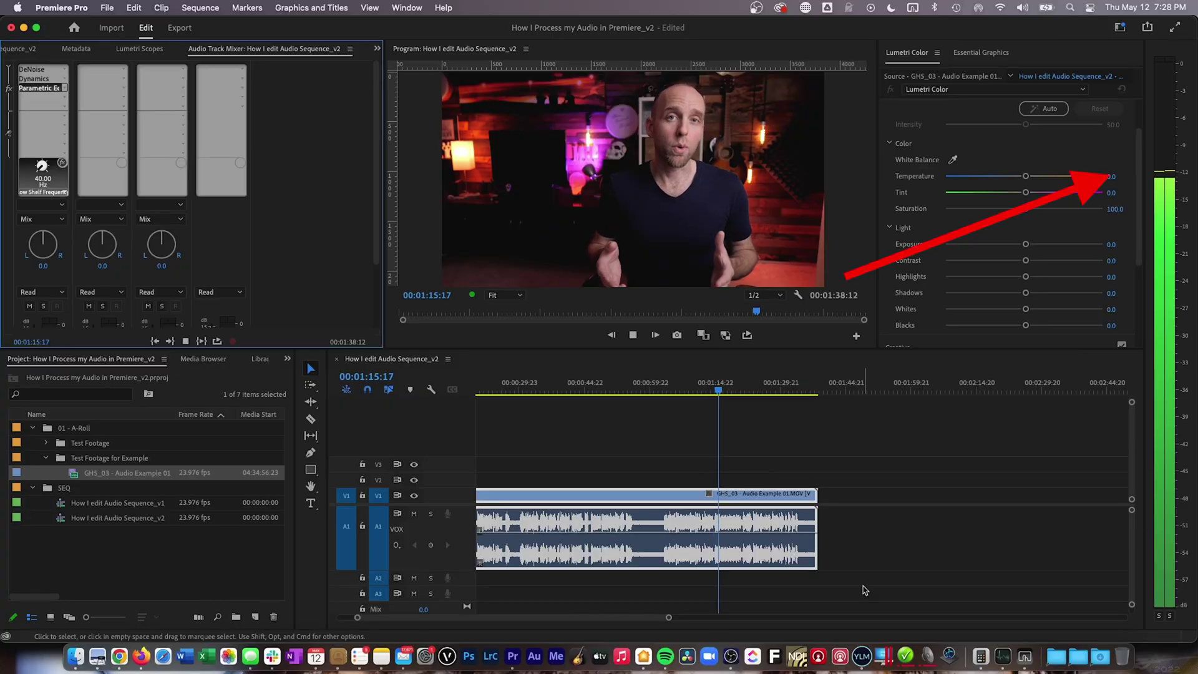
Step: Switch to Youlean Loudness Meter 2 to check the playing voice track's loudness, and return to Premiere Pro
{"action": "left_click", "coordinate": [843, 655]}
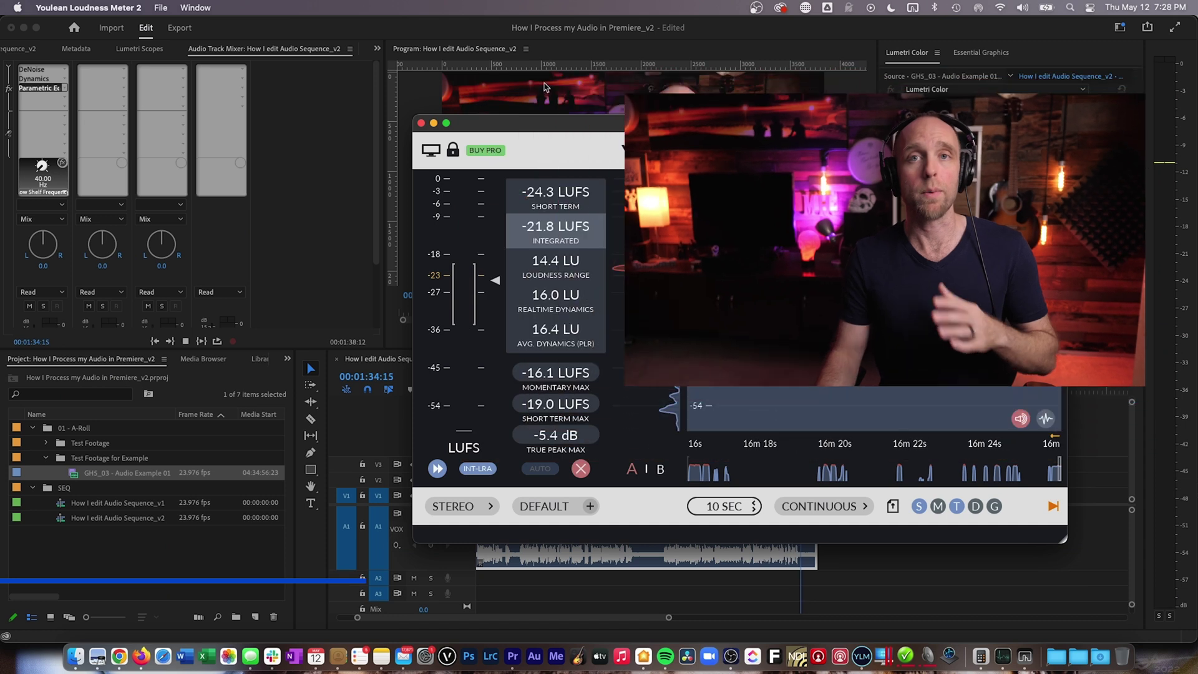
{"action": "left_click", "coordinate": [65, 97]}
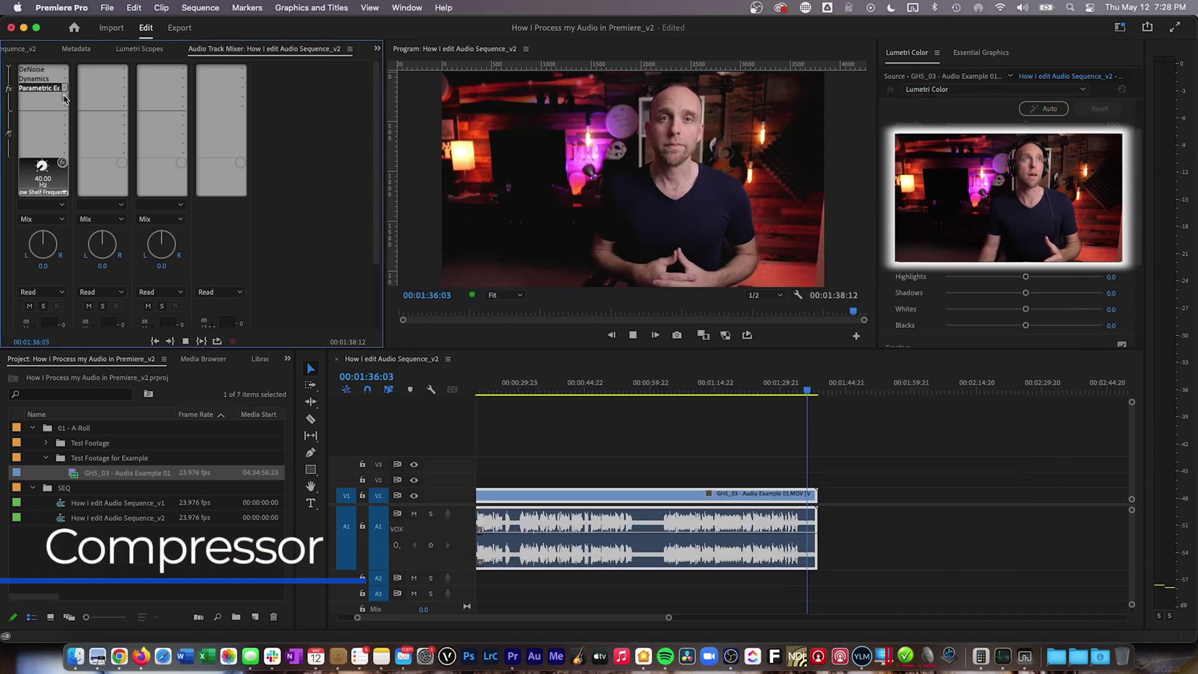
Step: Add the Dynamics Processing effect to the VOX track below the Parametric Equalizer
{"action": "left_click", "coordinate": [65, 97]}
{"action": "mouse_move", "coordinate": [93, 135]}
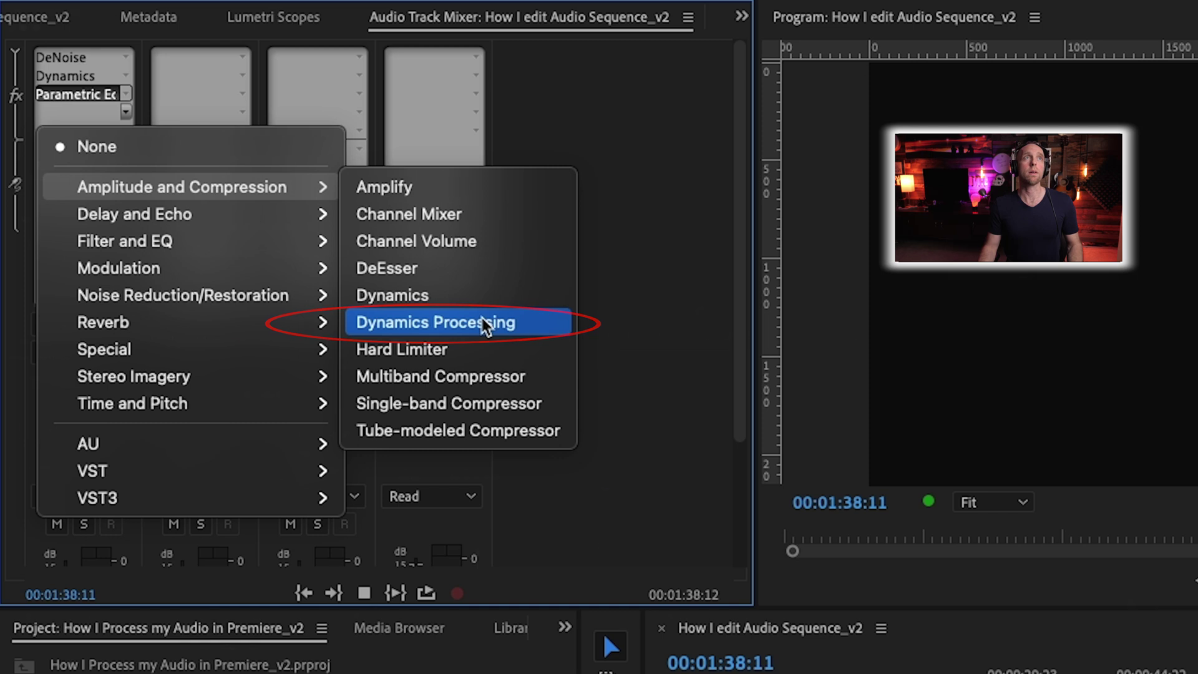
{"action": "left_click", "coordinate": [483, 318]}
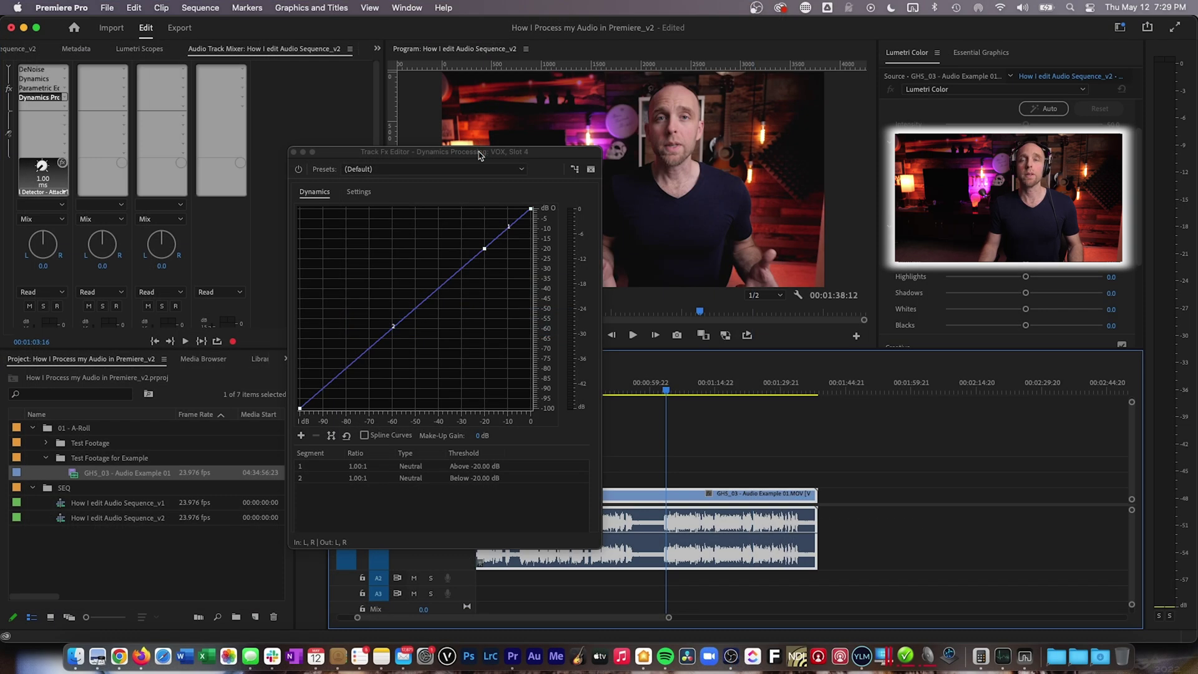
Step: During playback, lower the upper part of the Dynamics Processing curve to compress at 1.30:1 above -23.51 dB
{"action": "left_click_drag", "start_coordinate": [479, 155], "coordinate": [538, 168]}
{"action": "key", "text": "space"}
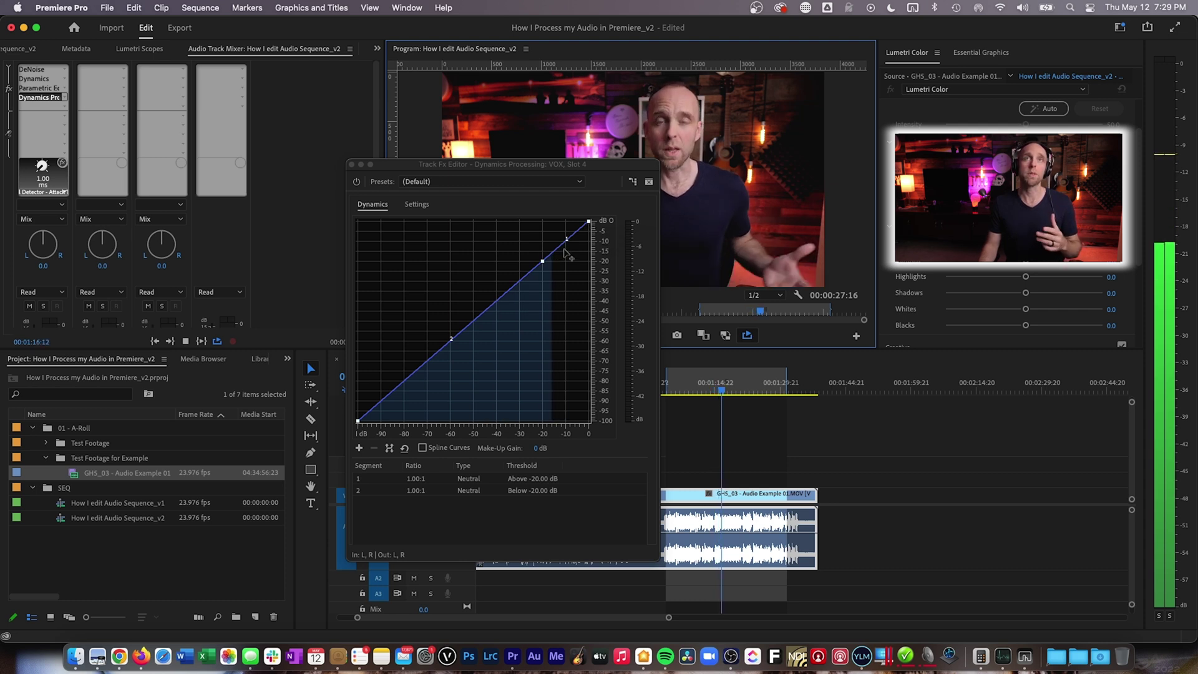
{"action": "left_click_drag", "start_coordinate": [588, 223], "coordinate": [589, 225]}
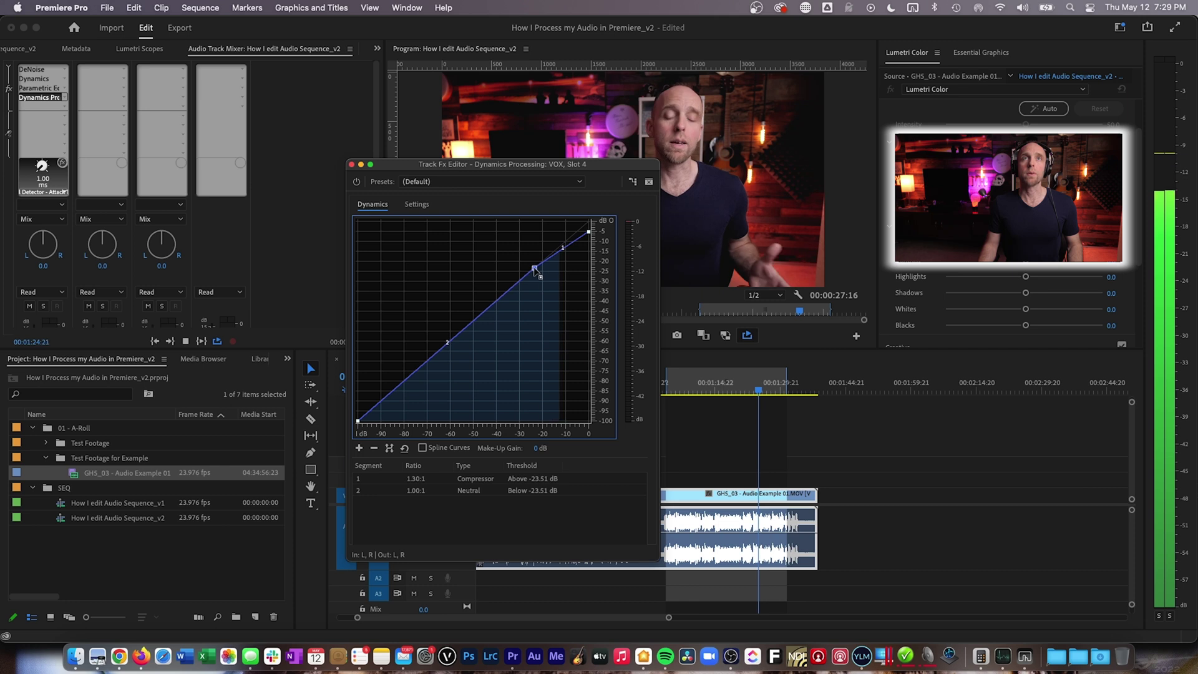
Step: Set the Level Detector input gain to 2.8 dB and reshape the curve to compress at 1.44:1 above -27.03 dB
{"action": "left_click", "coordinate": [427, 209]}
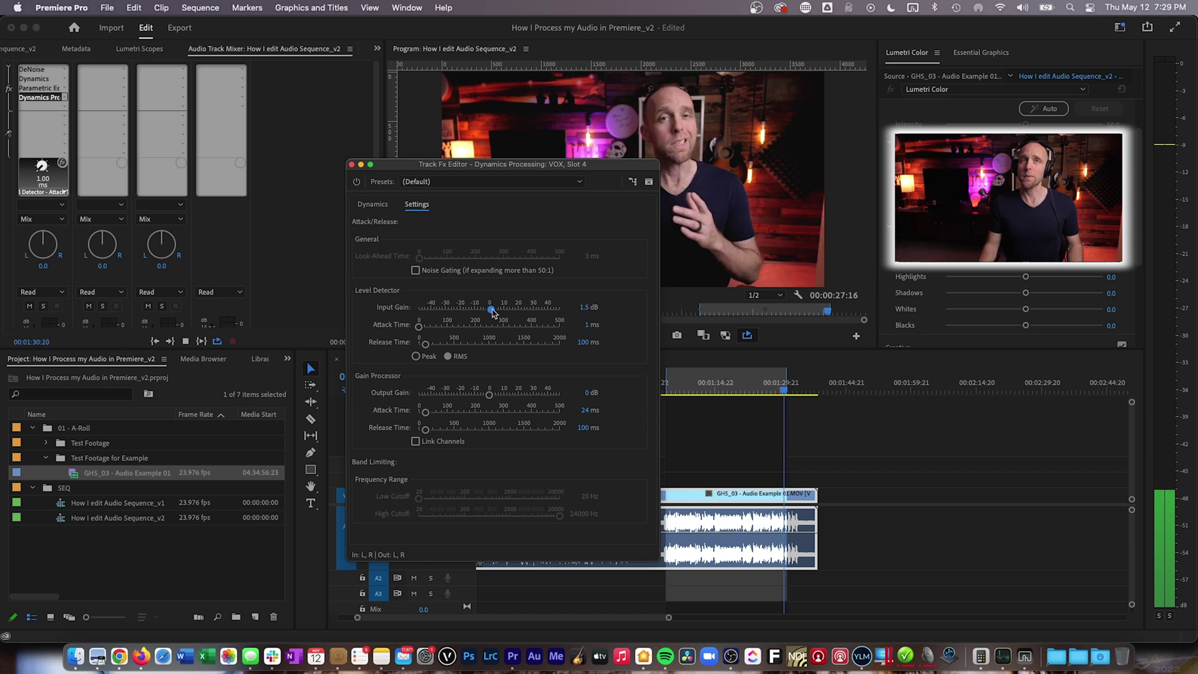
{"action": "left_click", "coordinate": [372, 204]}
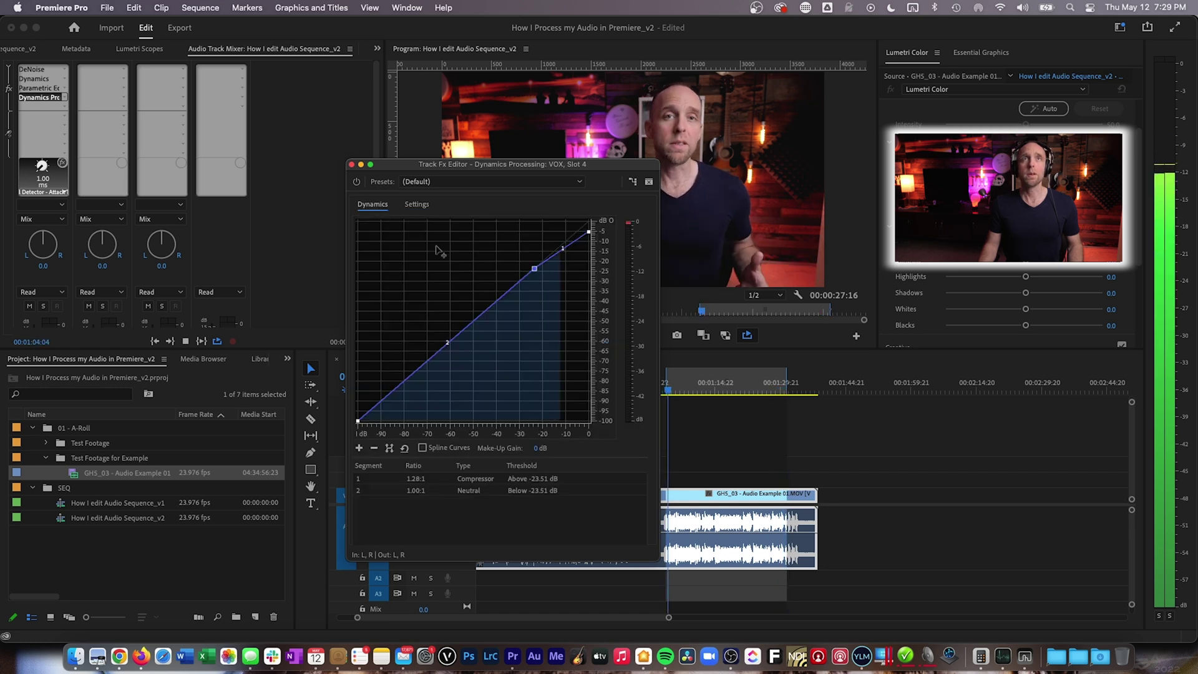
{"action": "left_click", "coordinate": [423, 204]}
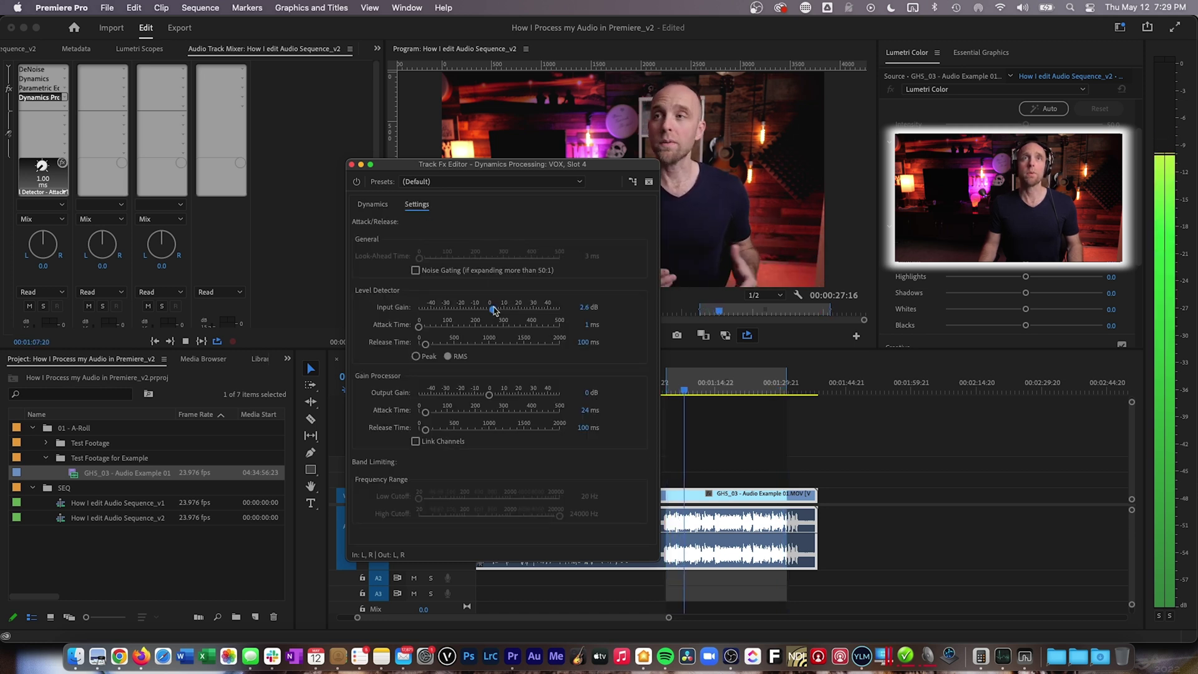
{"action": "left_click", "coordinate": [372, 205]}
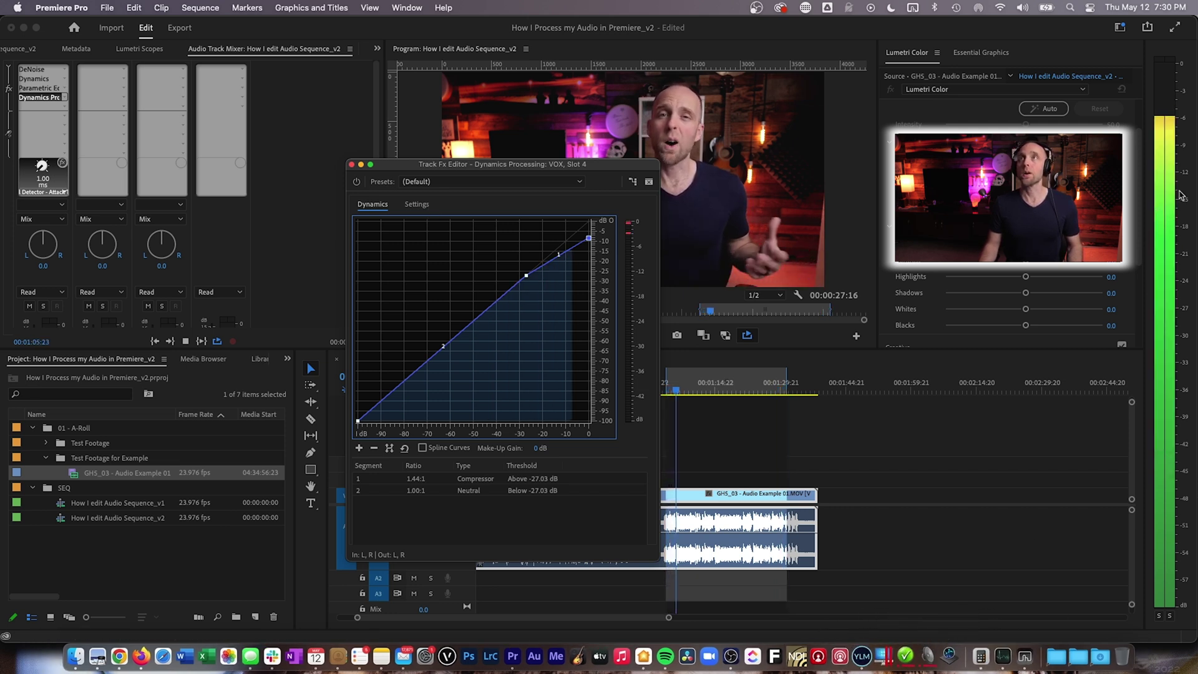
Step: Switch to Youlean Loudness Meter 2, clear all its measurements and measure the compressed voice track's loudness afresh
{"action": "left_click", "coordinate": [853, 634]}
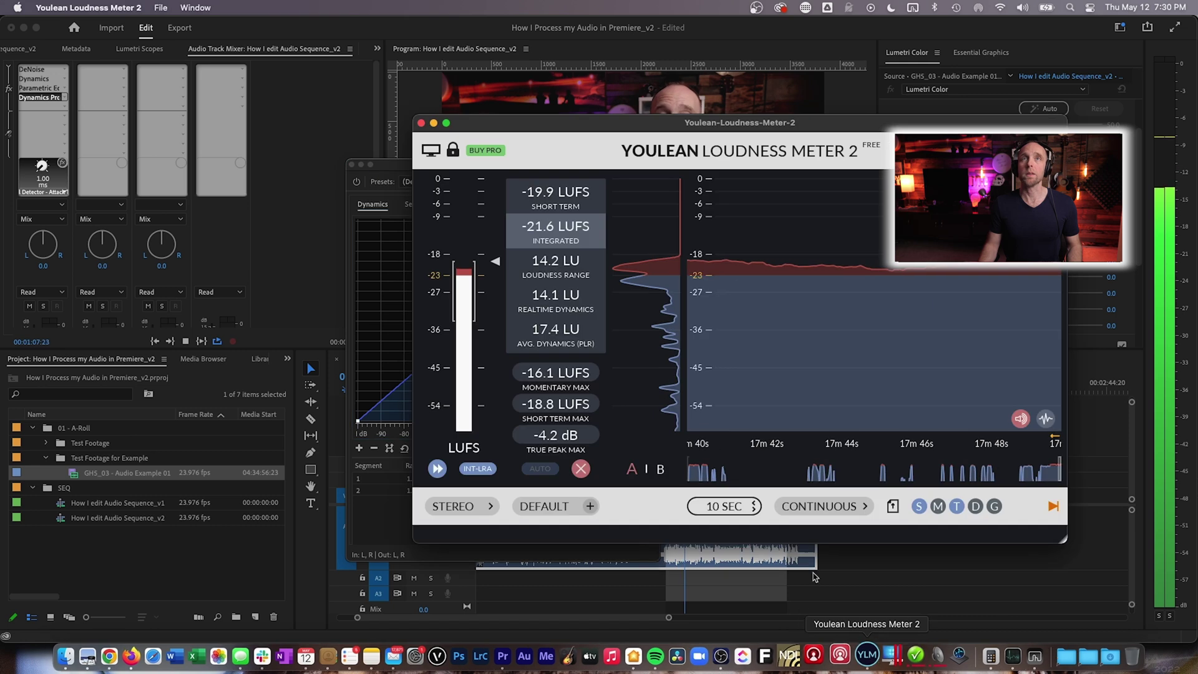
{"action": "left_click_drag", "start_coordinate": [713, 123], "coordinate": [818, 150]}
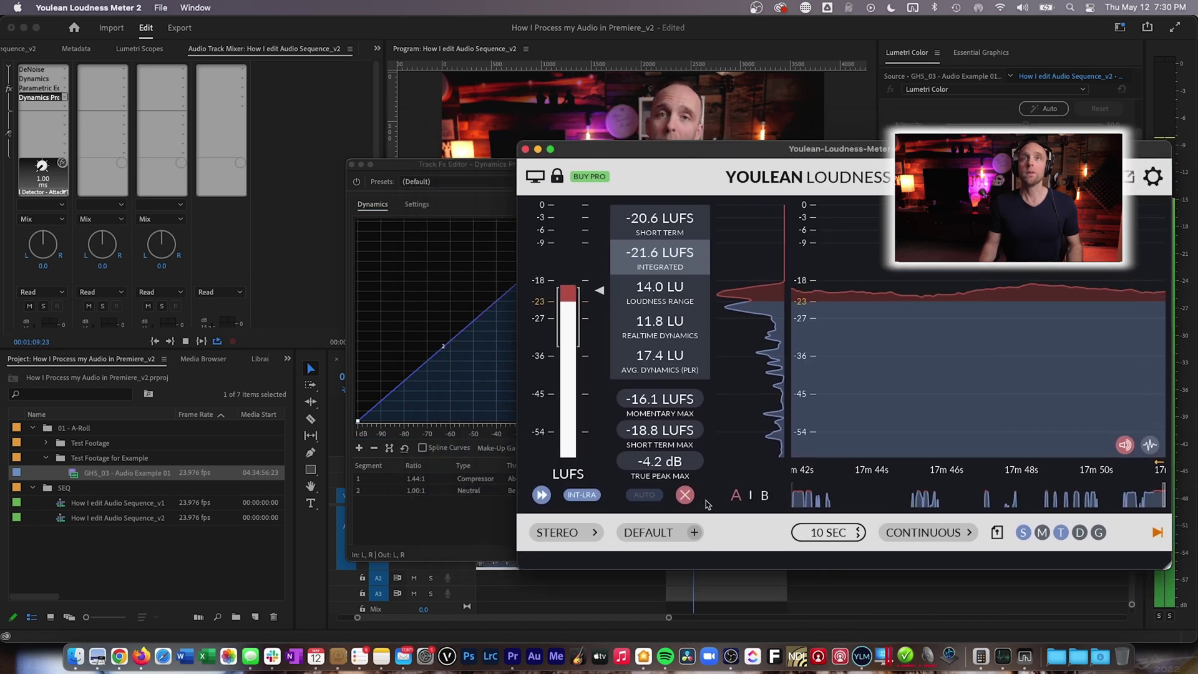
{"action": "left_click", "coordinate": [685, 496]}
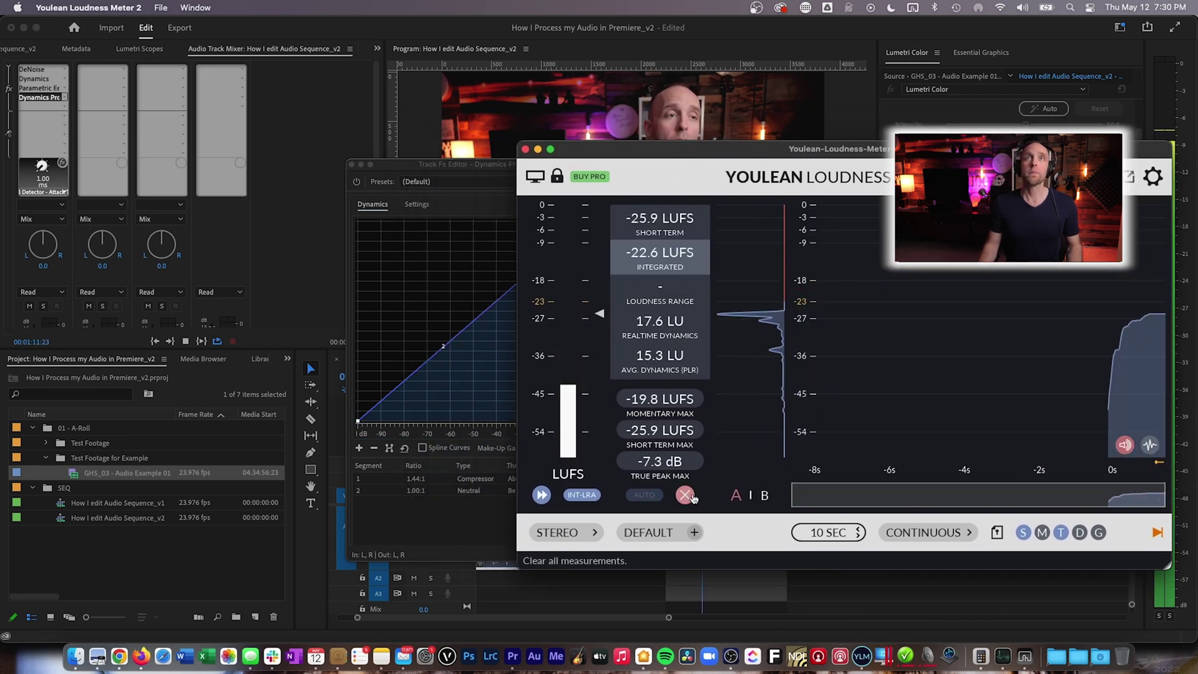
Step: Return to Premiere Pro and set the Dynamics Processing Gain Processor's output gain to 5.6 dB
{"action": "left_click_drag", "start_coordinate": [481, 170], "coordinate": [352, 170]}
{"action": "left_click", "coordinate": [691, 177]}
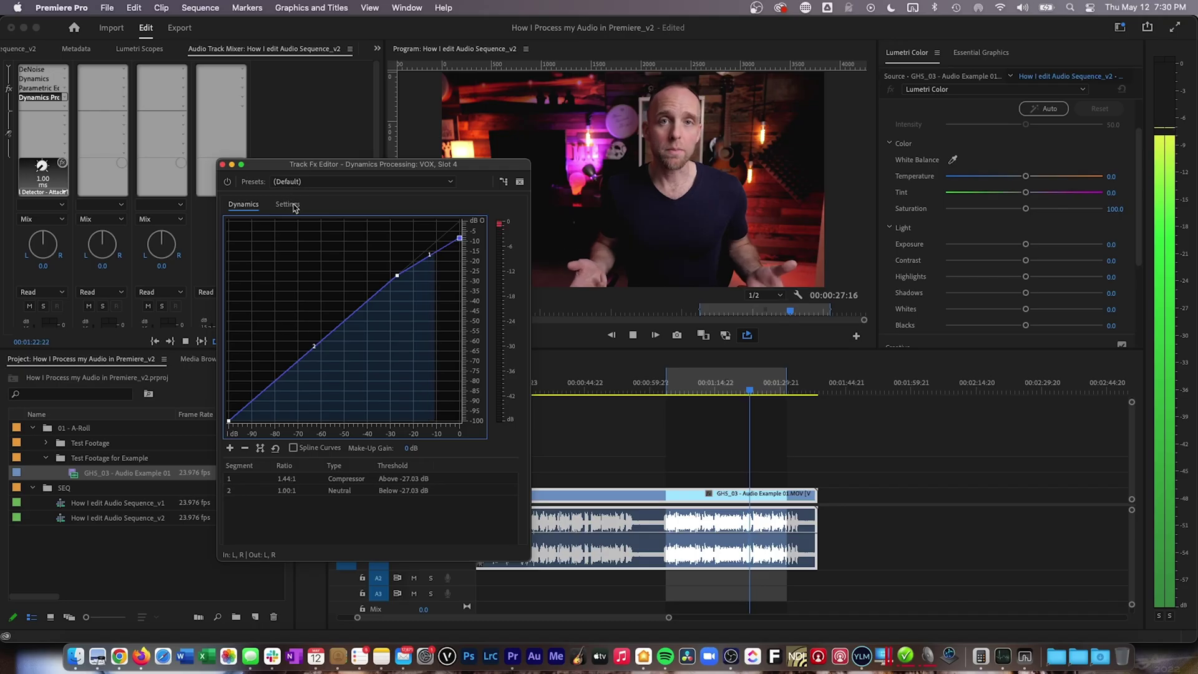
{"action": "left_click", "coordinate": [289, 205]}
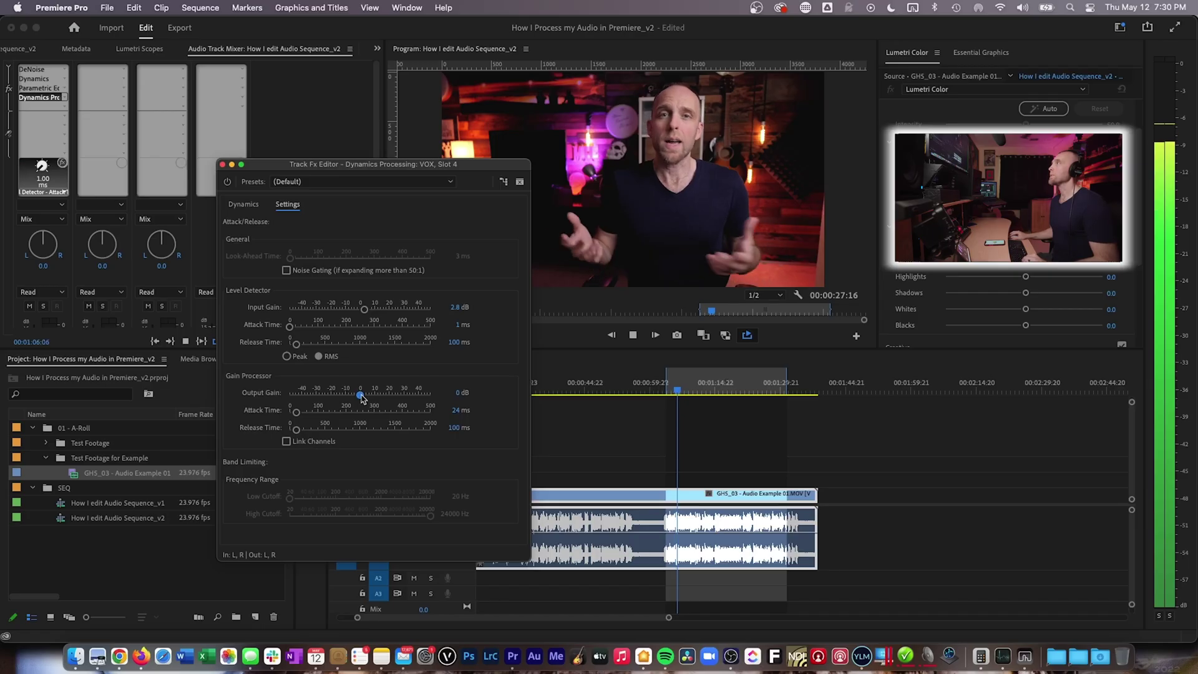
{"action": "left_click_drag", "start_coordinate": [365, 396], "coordinate": [369, 398]}
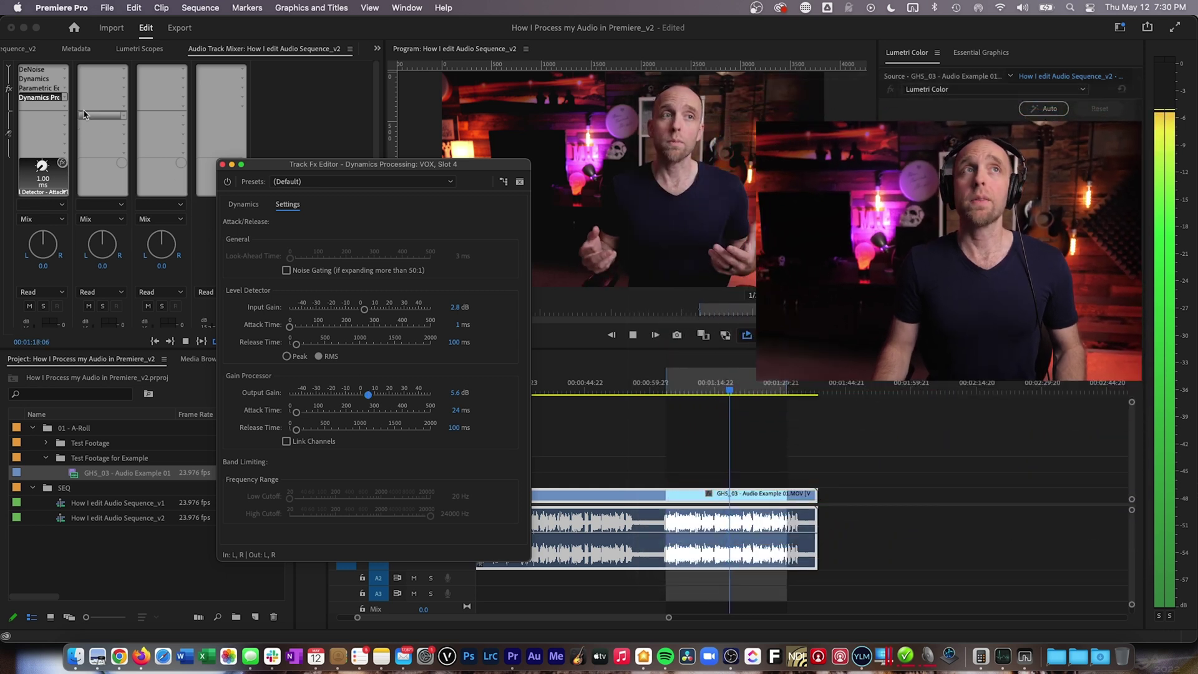
Step: Add a Hard Limiter to the VOX track below the Dynamics Processing effect
{"action": "left_click", "coordinate": [65, 106]}
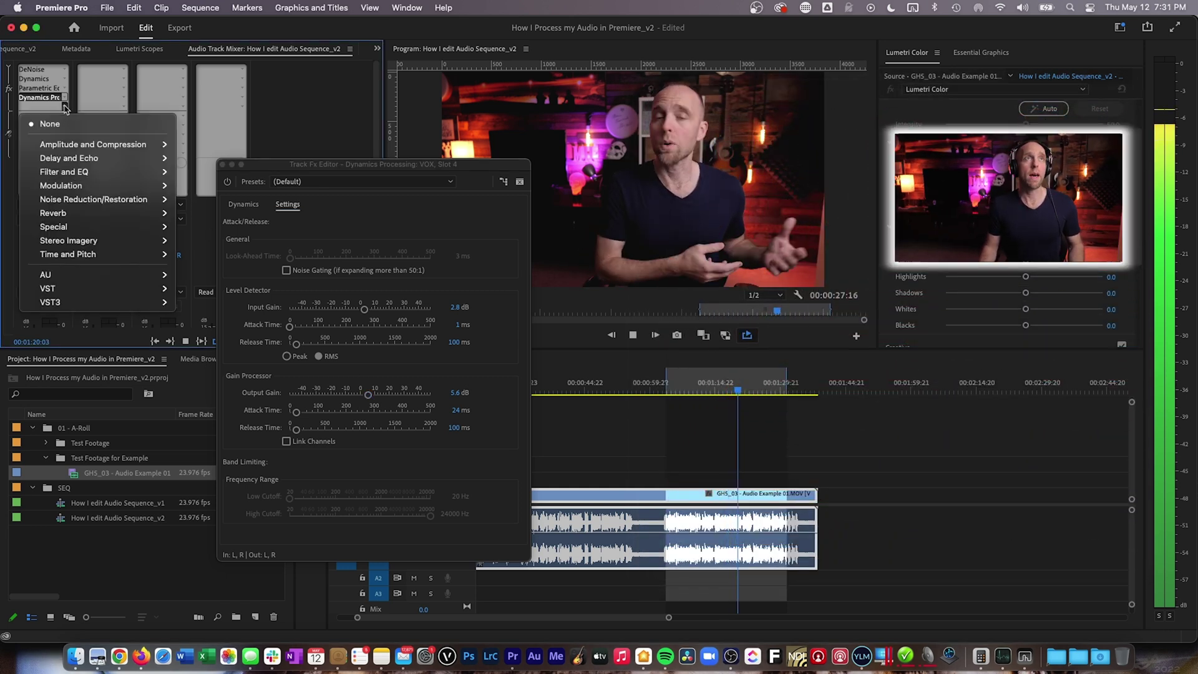
{"action": "mouse_move", "coordinate": [78, 147]}
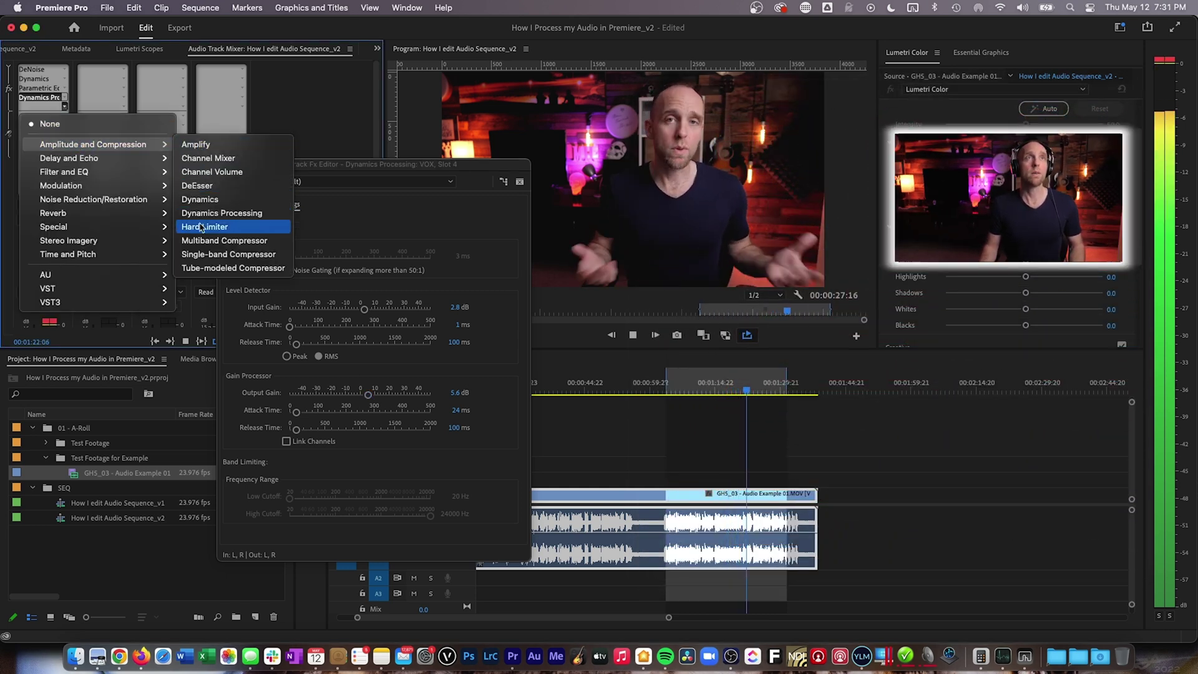
{"action": "key", "text": "Escape"}
Step: Maximize the Audio Track Mixer to check the VOX level, open the Dynamics Processing editor and restore the workspace
{"action": "key", "text": "grave"}
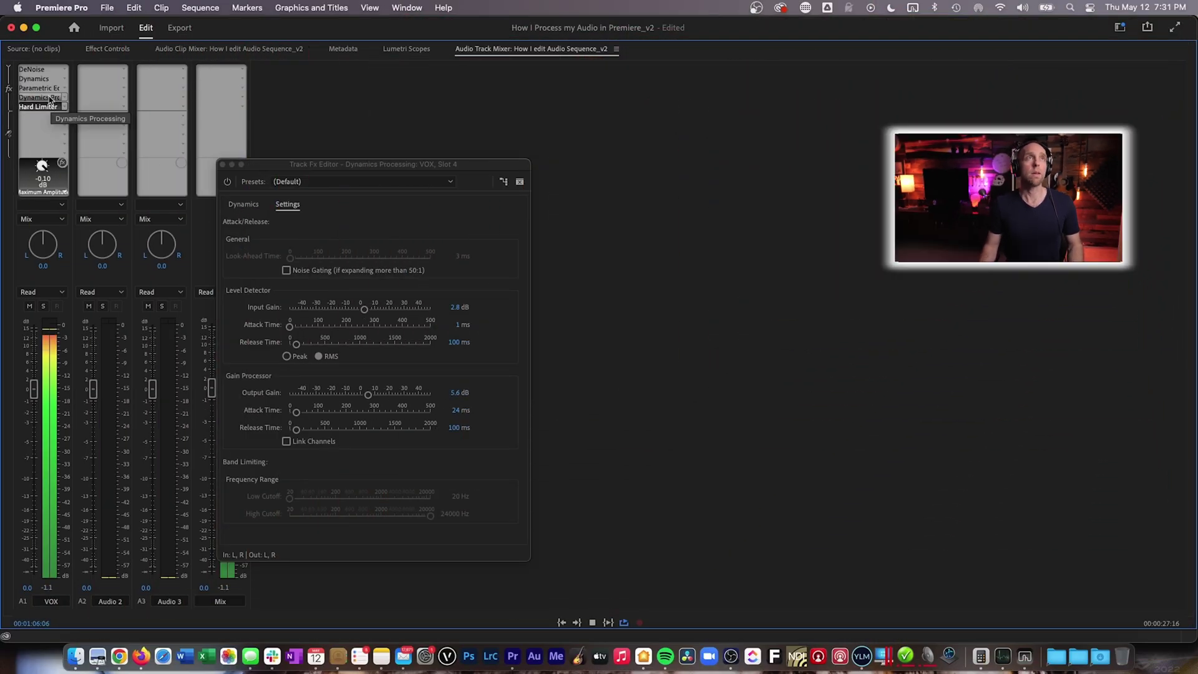
{"action": "double_click", "coordinate": [50, 98]}
{"action": "key", "text": "grave"}
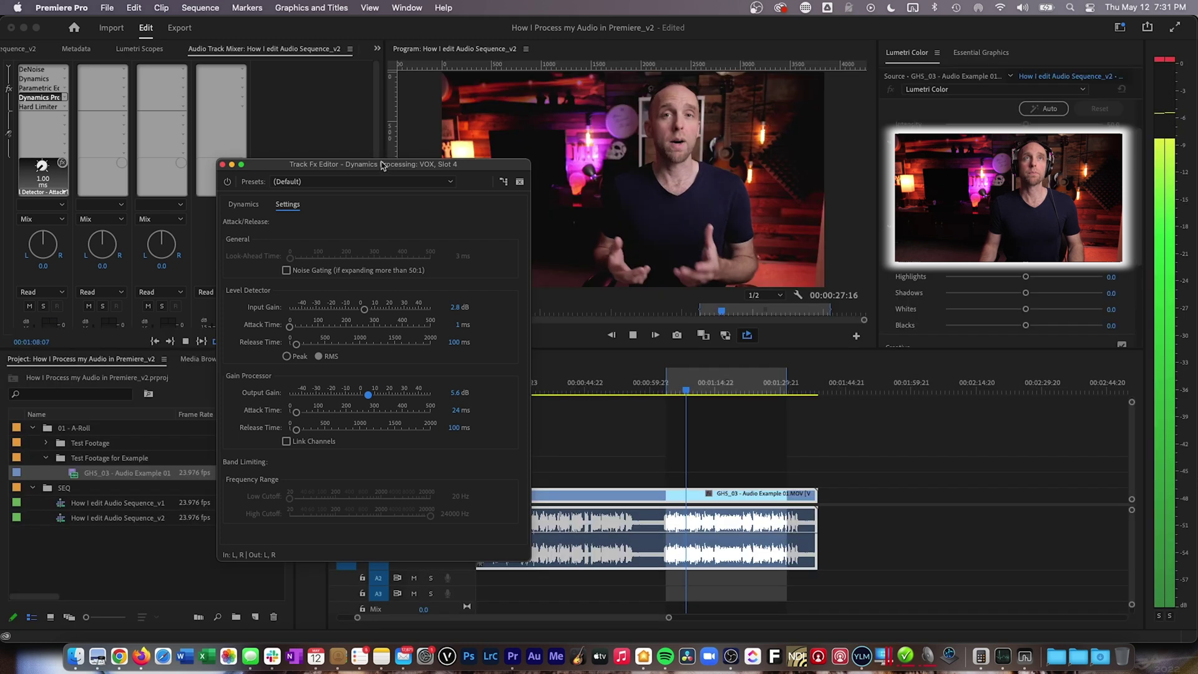
Step: Move the effect editor aside and reset the clipping indicators on the main audio meters and the Mix track
{"action": "left_click_drag", "start_coordinate": [384, 169], "coordinate": [406, 170]}
{"action": "left_click", "coordinate": [1166, 65]}
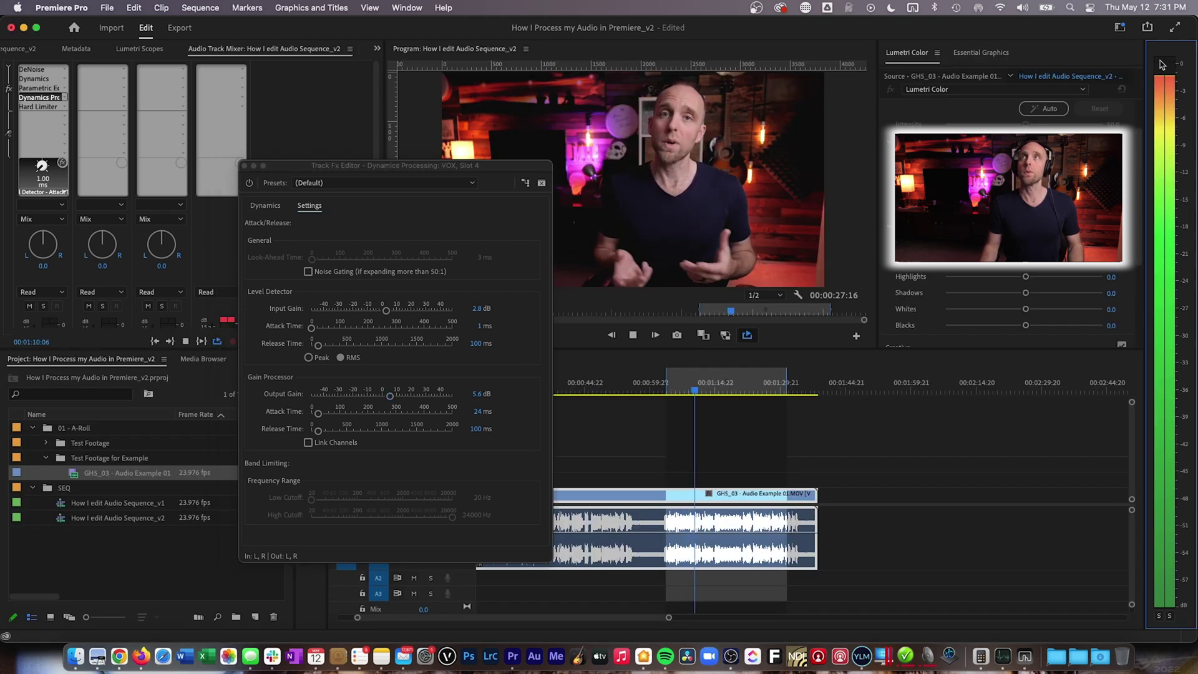
{"action": "left_click_drag", "start_coordinate": [466, 169], "coordinate": [481, 170]}
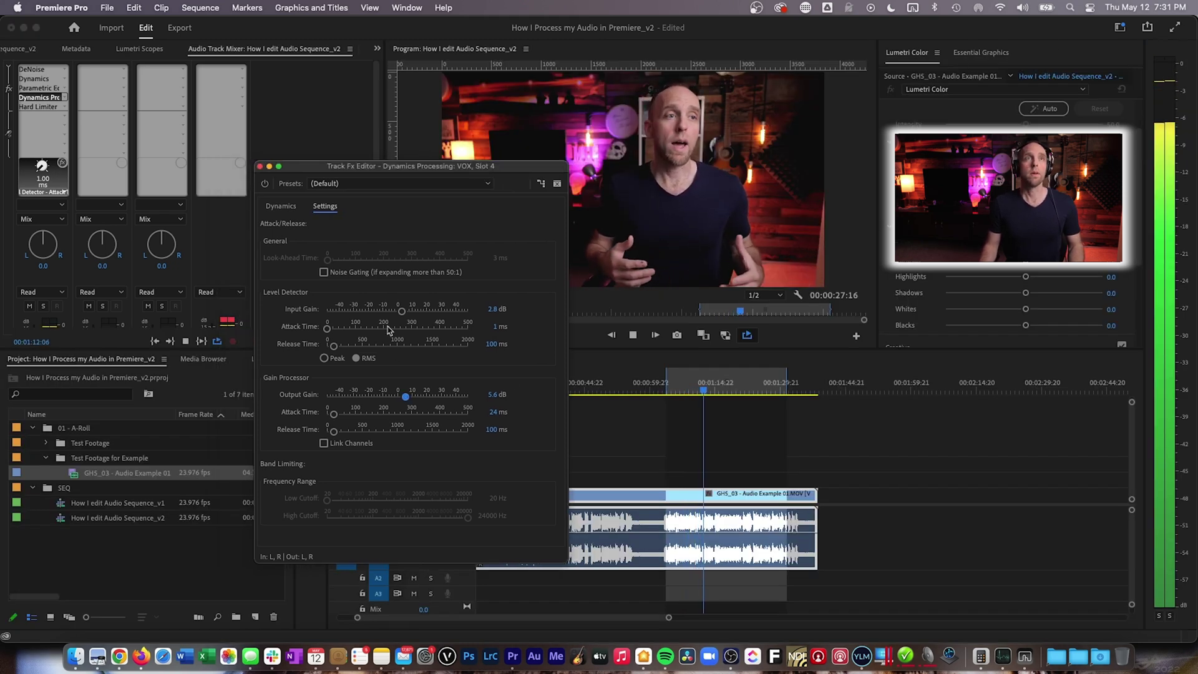
{"action": "left_click", "coordinate": [231, 321]}
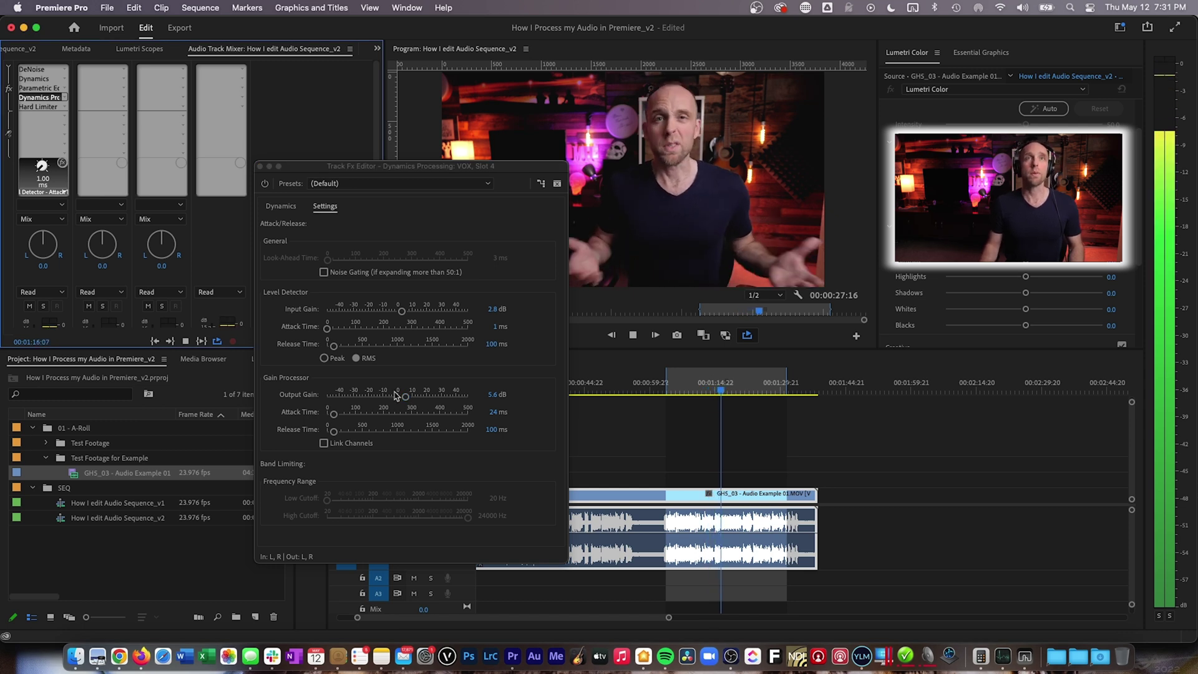
Step: Adjust the 0 dB endpoint of the Dynamics Processing curve to -6.6 dB output, compressing at 1.31:1 above -27.03 dB
{"action": "left_click", "coordinate": [280, 206]}
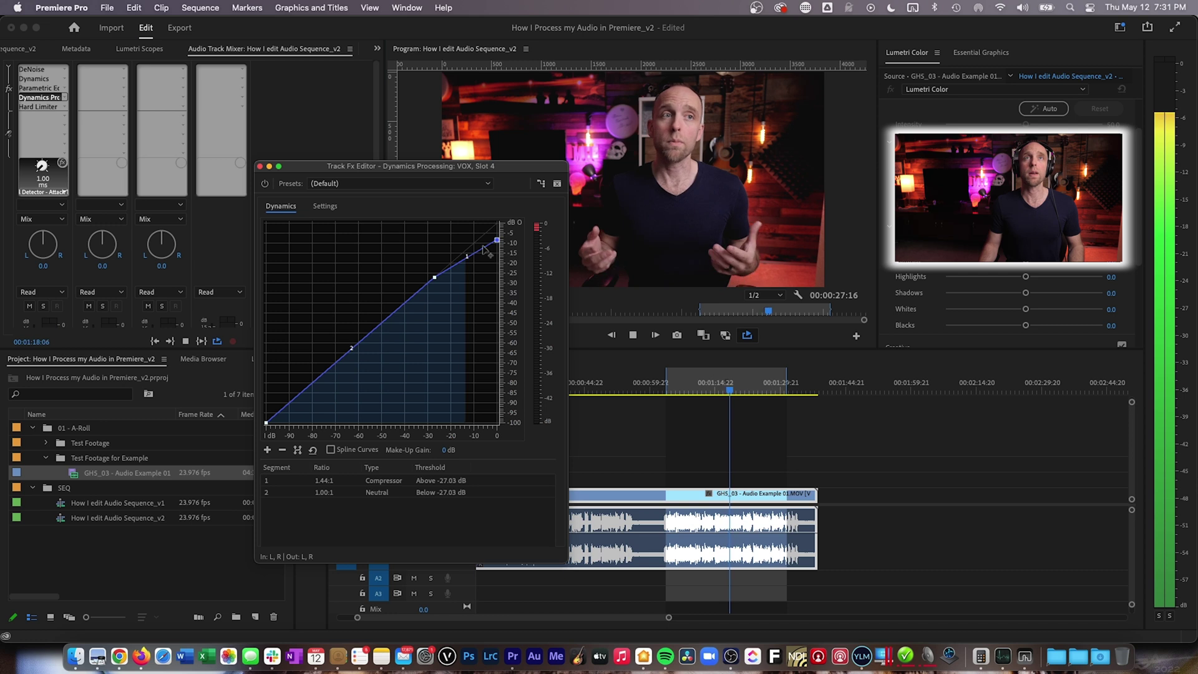
{"action": "left_click_drag", "start_coordinate": [497, 238], "coordinate": [498, 241]}
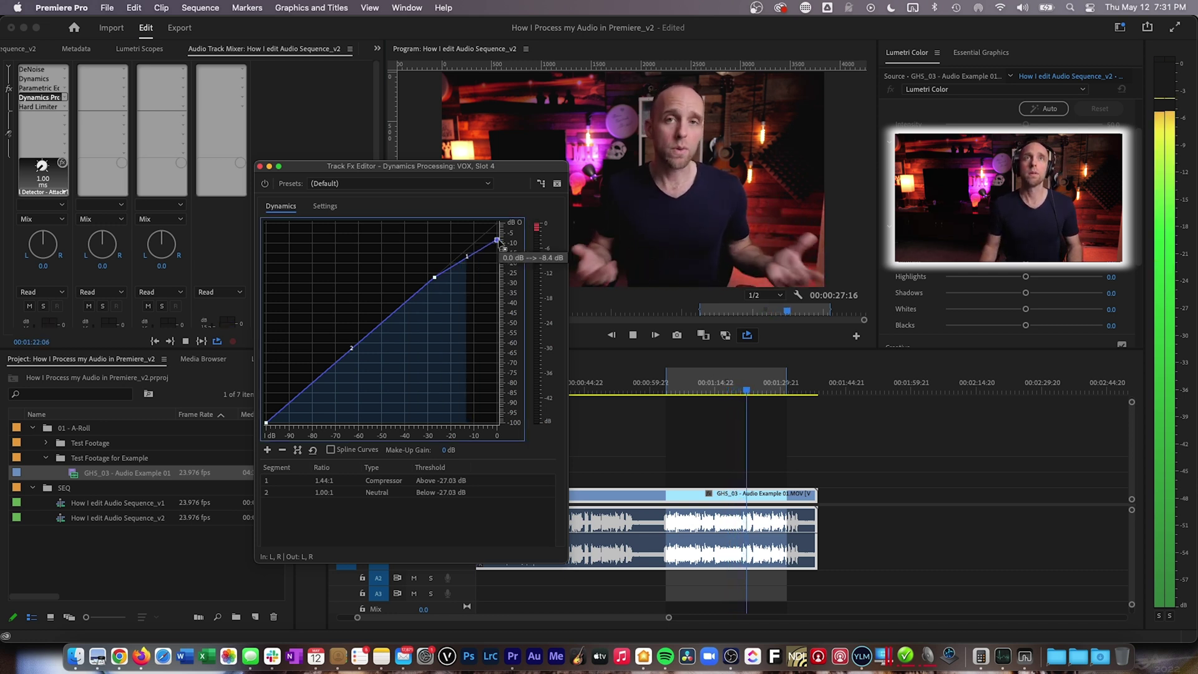
{"action": "left_click_drag", "start_coordinate": [502, 247], "coordinate": [502, 245]}
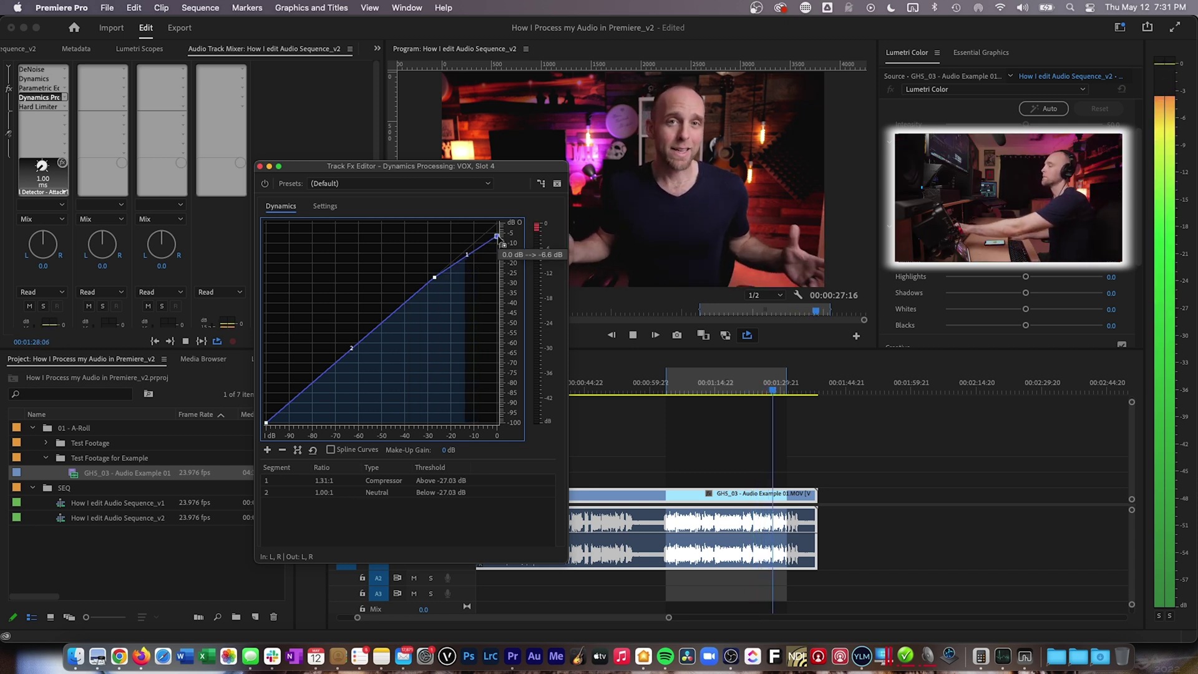
{"action": "key", "text": "XF86AudioRaiseVolume"}
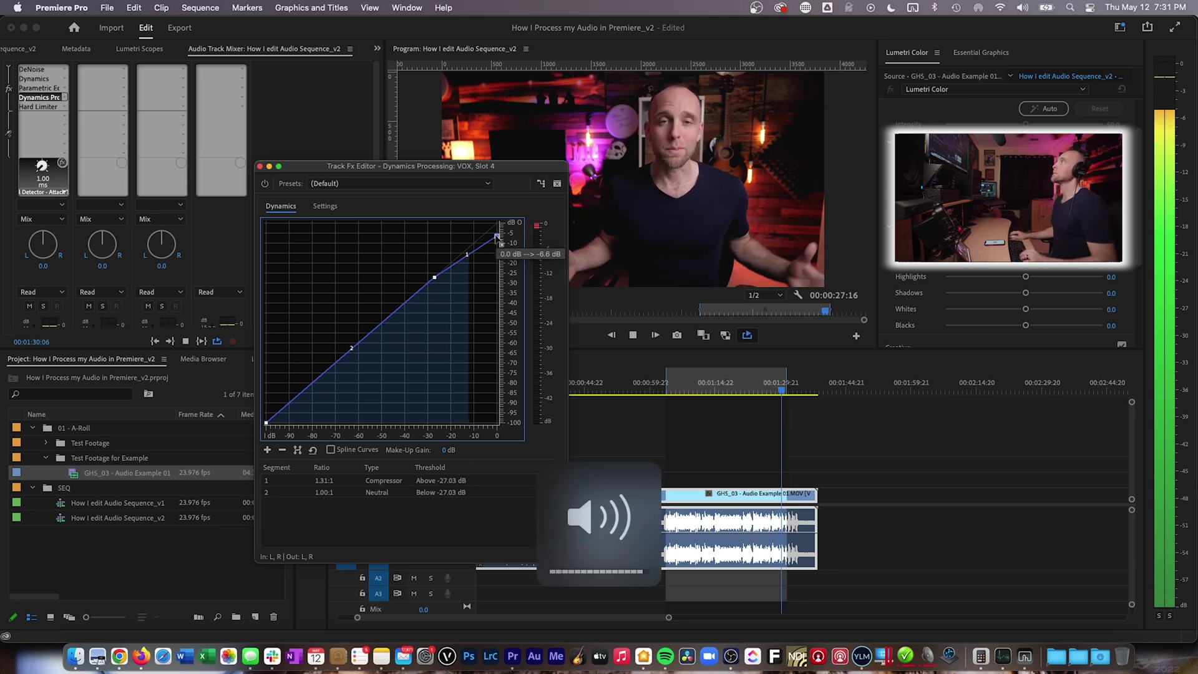
Step: Add a curve point at -10.81 dB with 2.31:1 compression above it, and move the -27.03 dB knee point slightly lower
{"action": "left_click_drag", "start_coordinate": [497, 237], "coordinate": [498, 236]}
{"action": "key", "text": "space"}
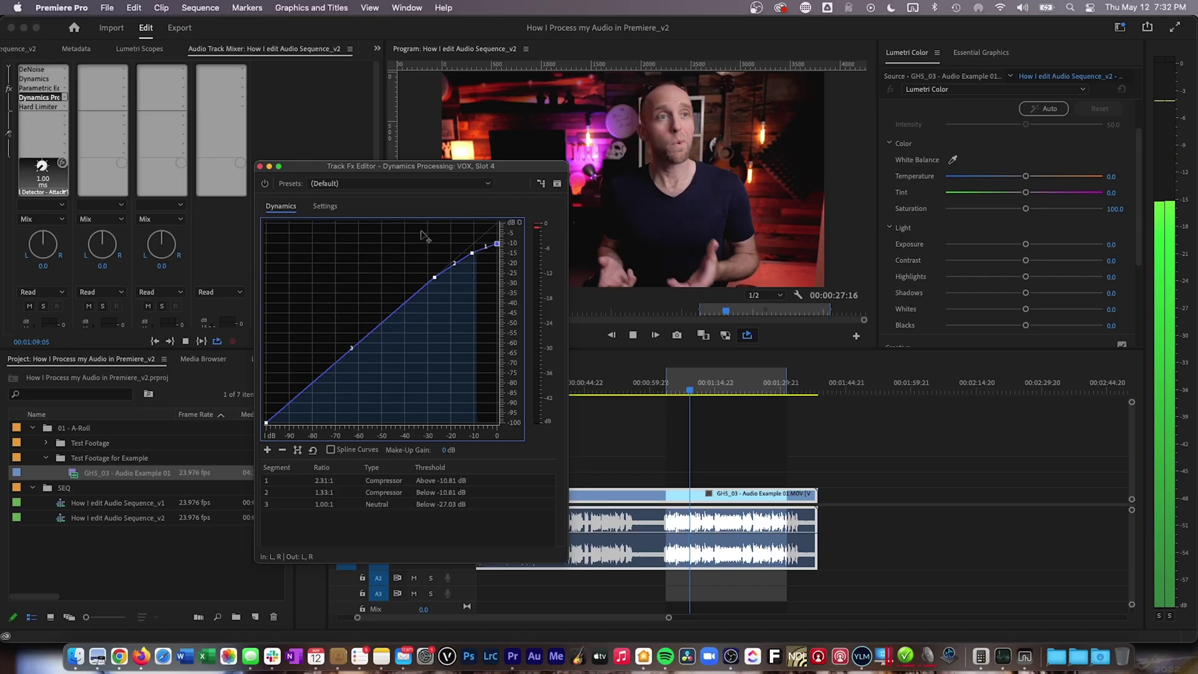
{"action": "left_click_drag", "start_coordinate": [431, 283], "coordinate": [425, 287]}
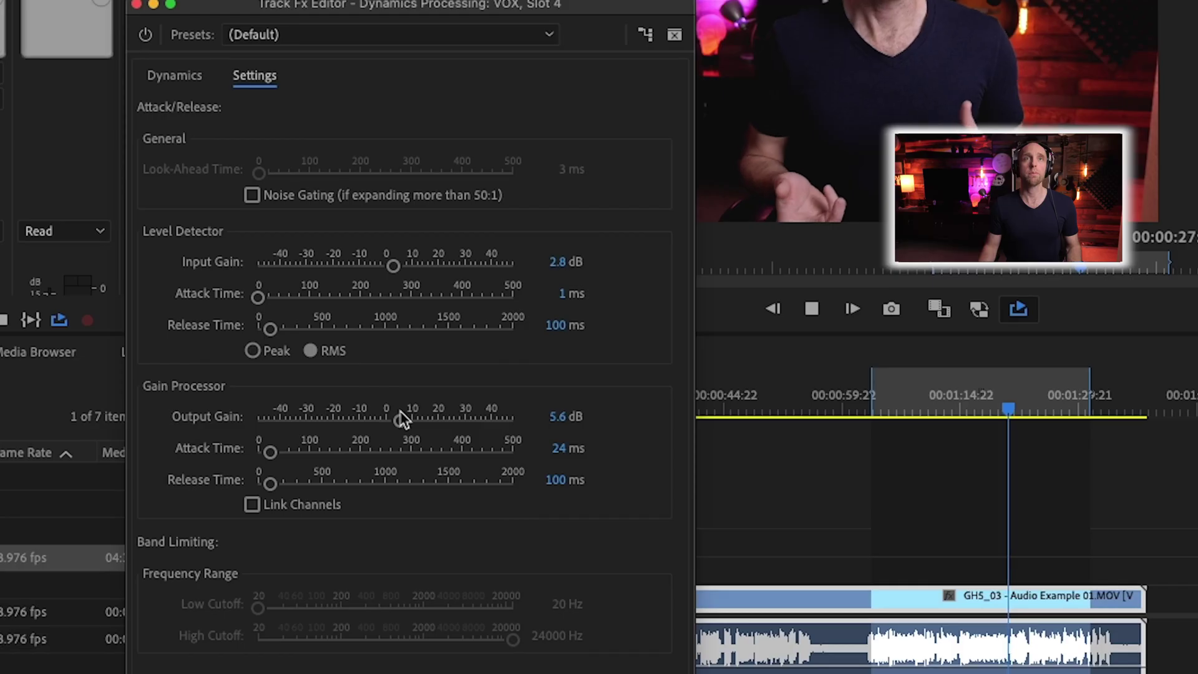
Step: Lower the Dynamics Processing output gain on the VOX track to 4.9 dB and restart the loudness measurements to check it
{"action": "left_click_drag", "start_coordinate": [402, 419], "coordinate": [399, 420]}
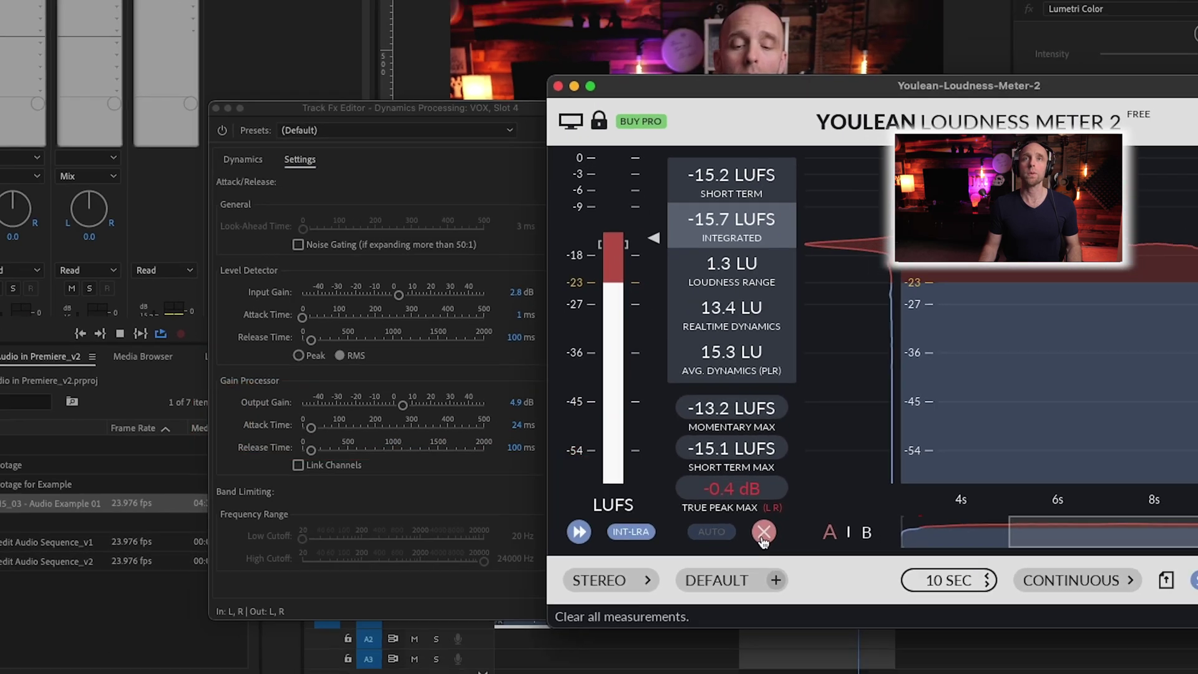
{"action": "left_click", "coordinate": [762, 534]}
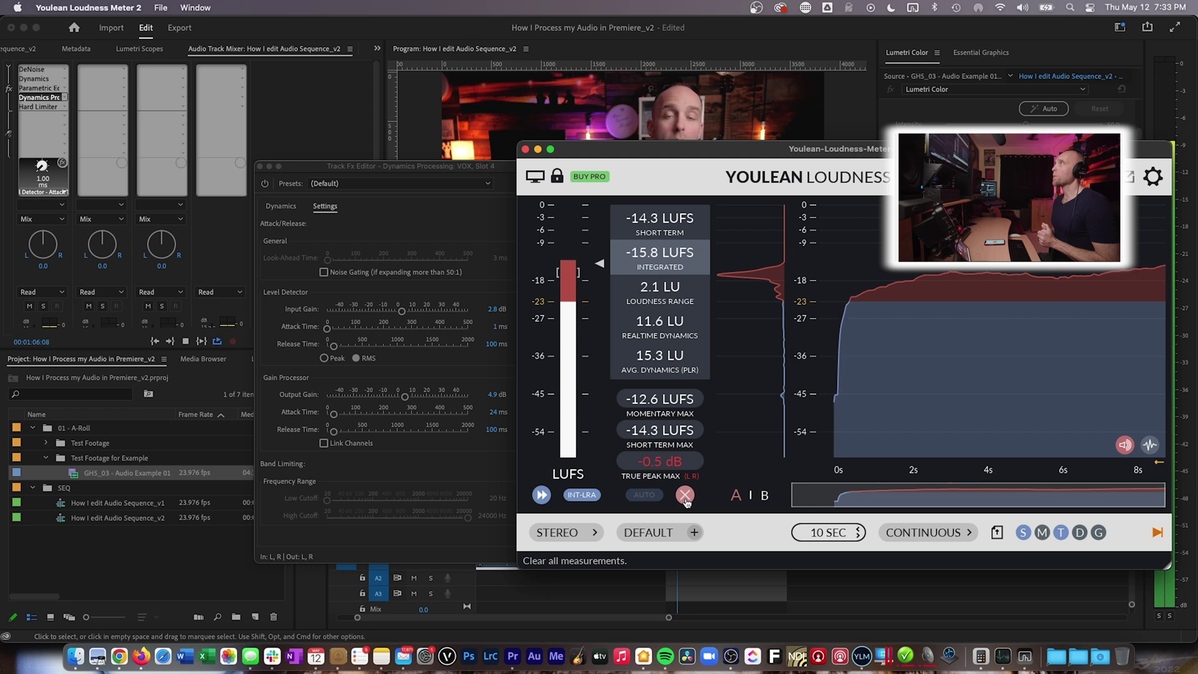
{"action": "left_click", "coordinate": [455, 168]}
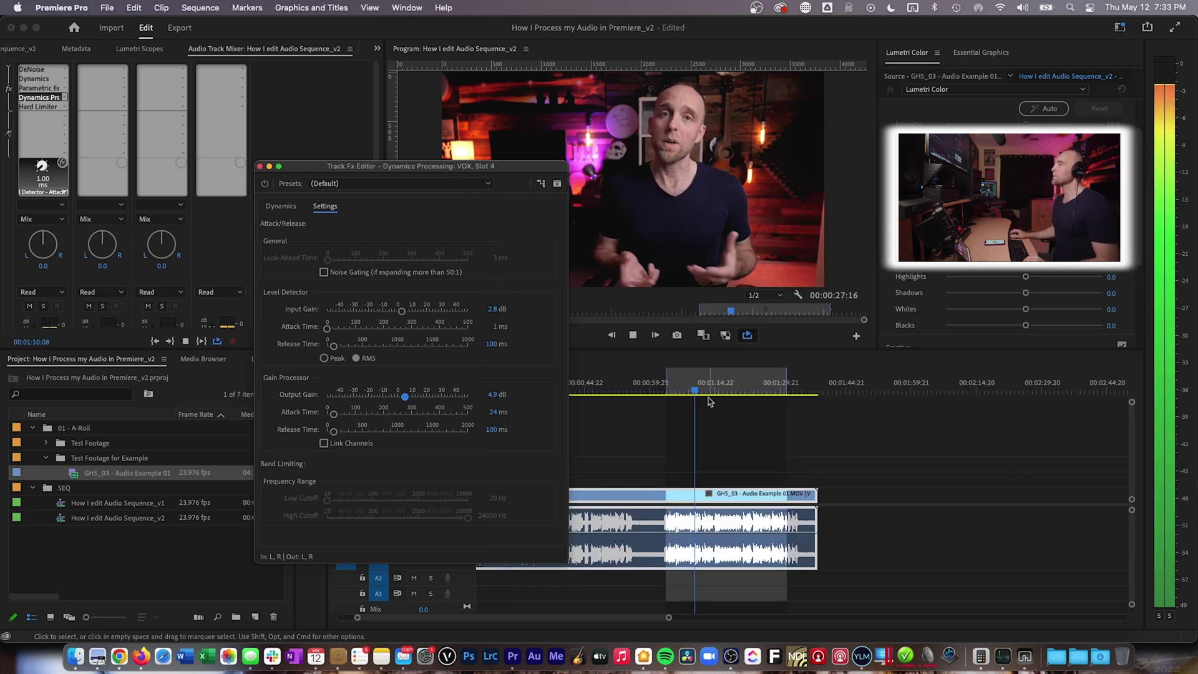
{"action": "key", "text": "super+Tab"}
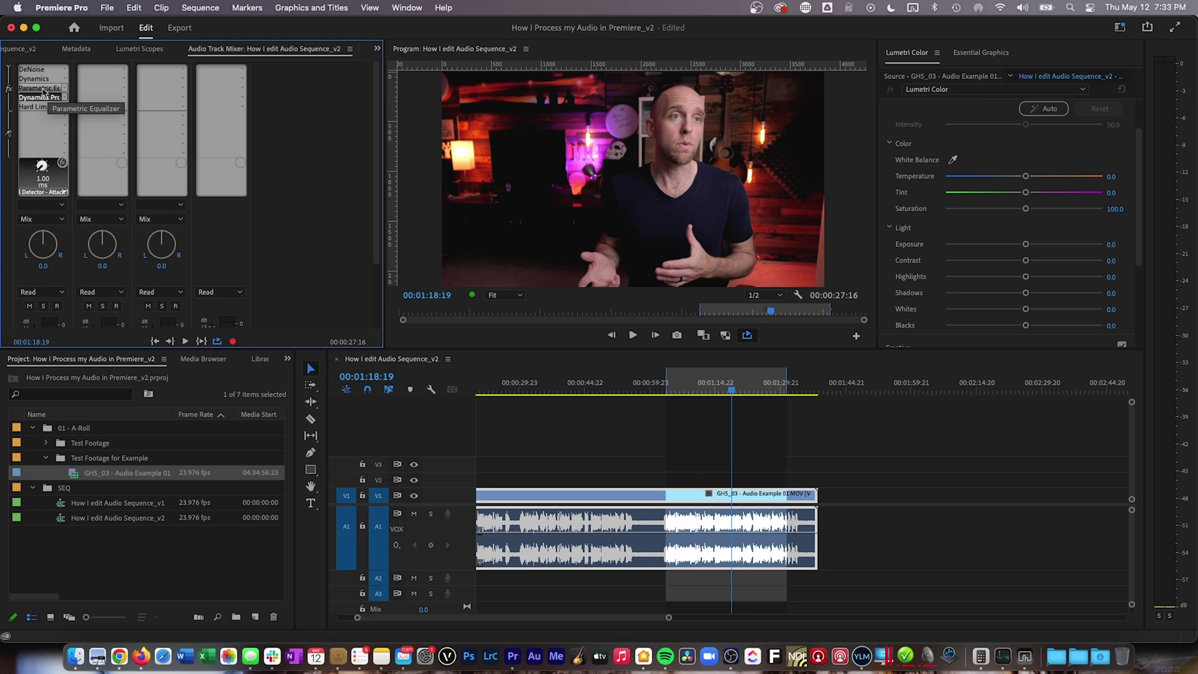
Step: Review the VOX effect chain in the enlarged Audio Track Mixer and add an audio submix track to the sequence
{"action": "key", "text": "grave"}
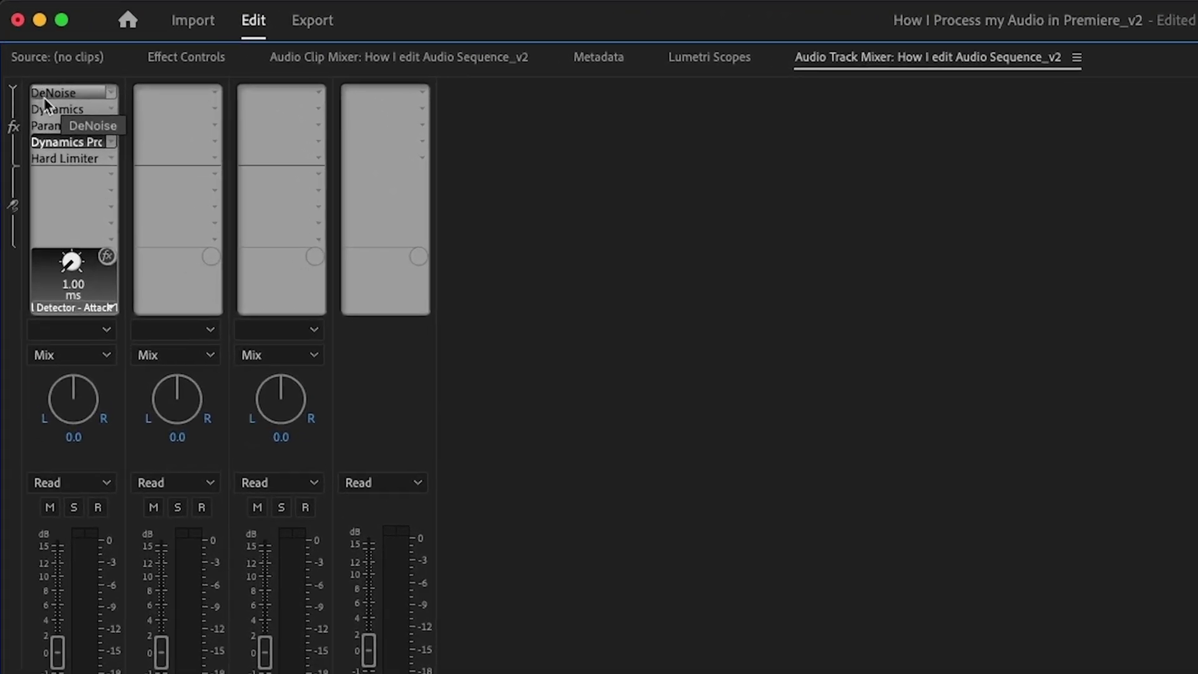
{"action": "left_click", "coordinate": [50, 144]}
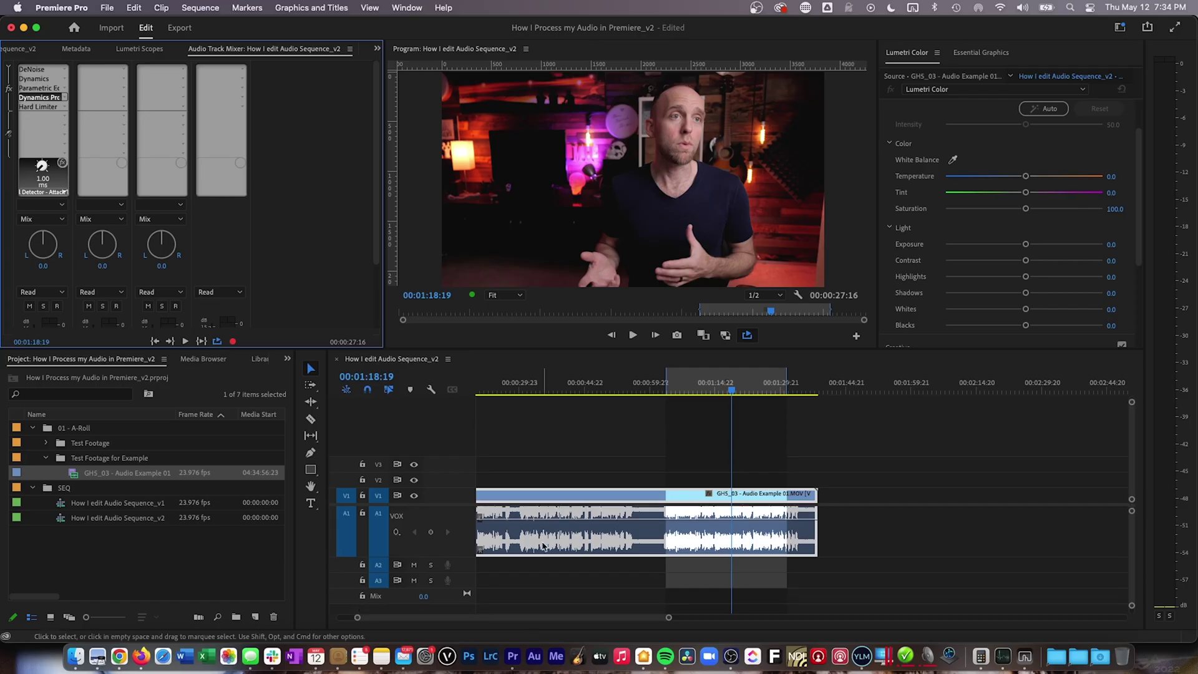
{"action": "right_click", "coordinate": [468, 586]}
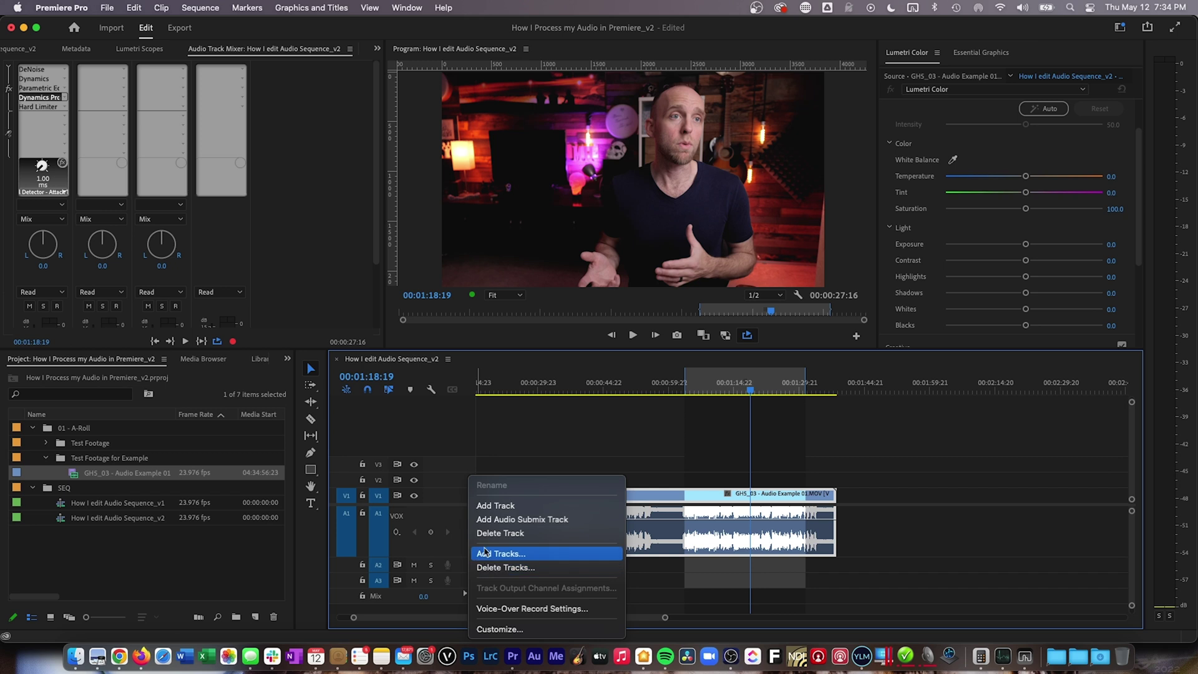
{"action": "left_click", "coordinate": [496, 522]}
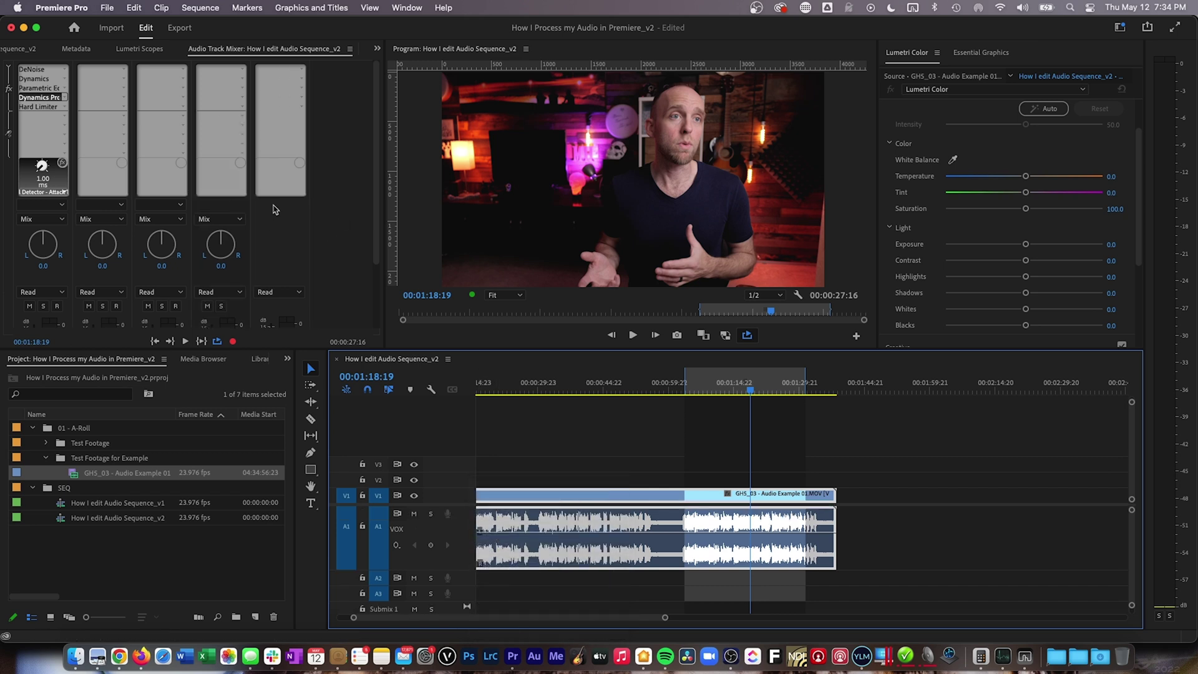
Step: Rename the new submix track VOX Submix and route the VOX track's output to it
{"action": "key", "text": "grave"}
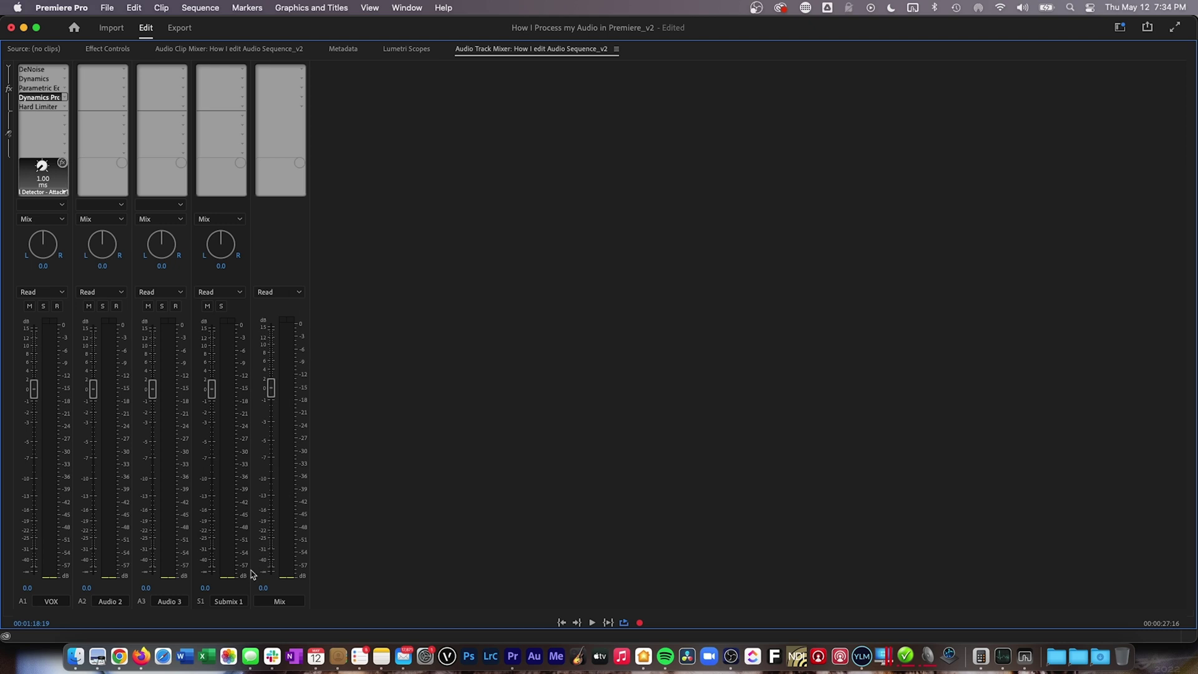
{"action": "left_click", "coordinate": [232, 602]}
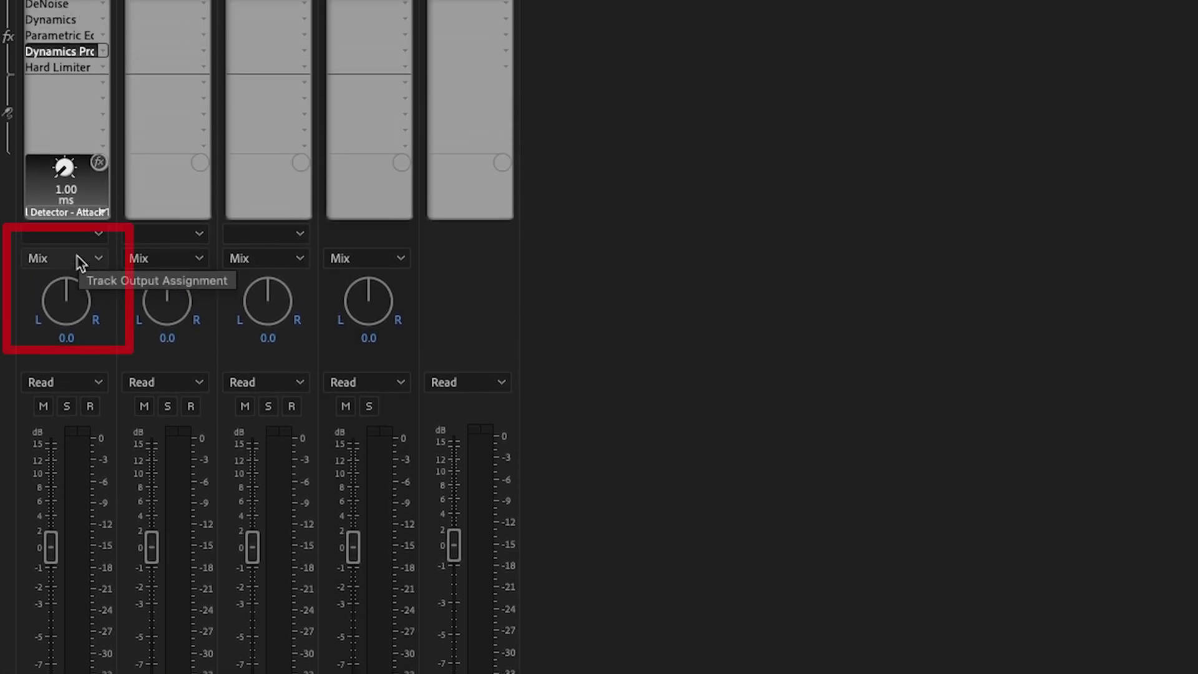
{"action": "left_click", "coordinate": [80, 260]}
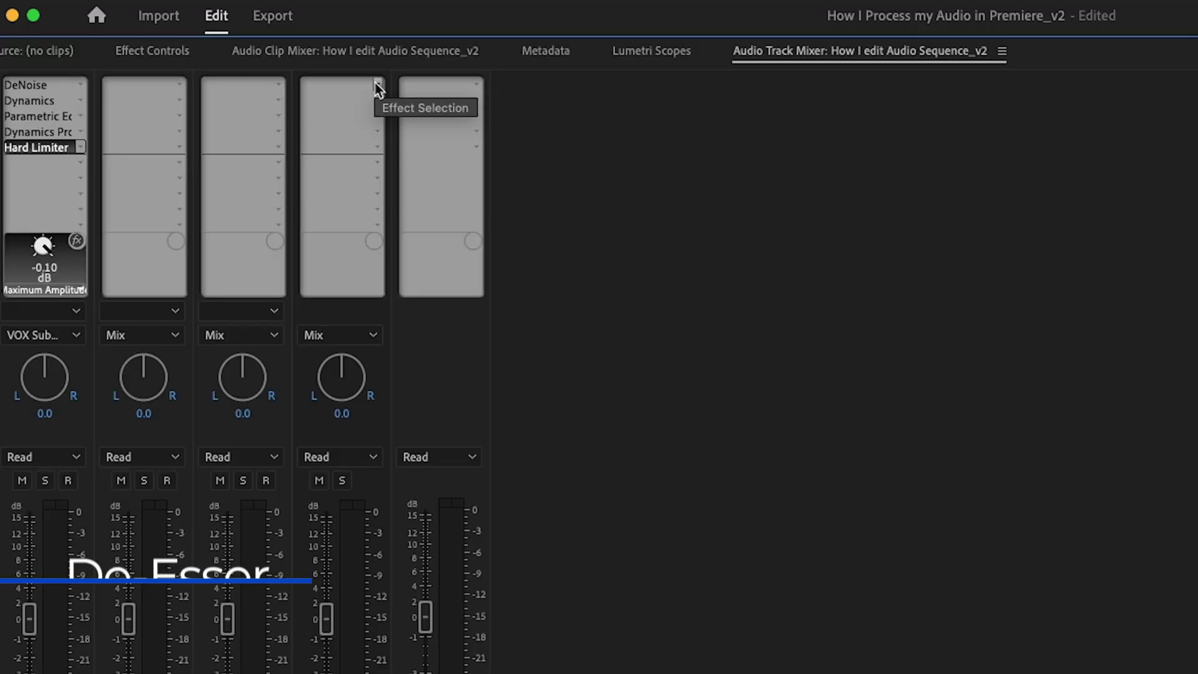
Step: Add a DeEsser to the VOX Submix track with a 5624 Hz center frequency and 4975 Hz bandwidth, and move its editor aside
{"action": "left_click", "coordinate": [377, 86]}
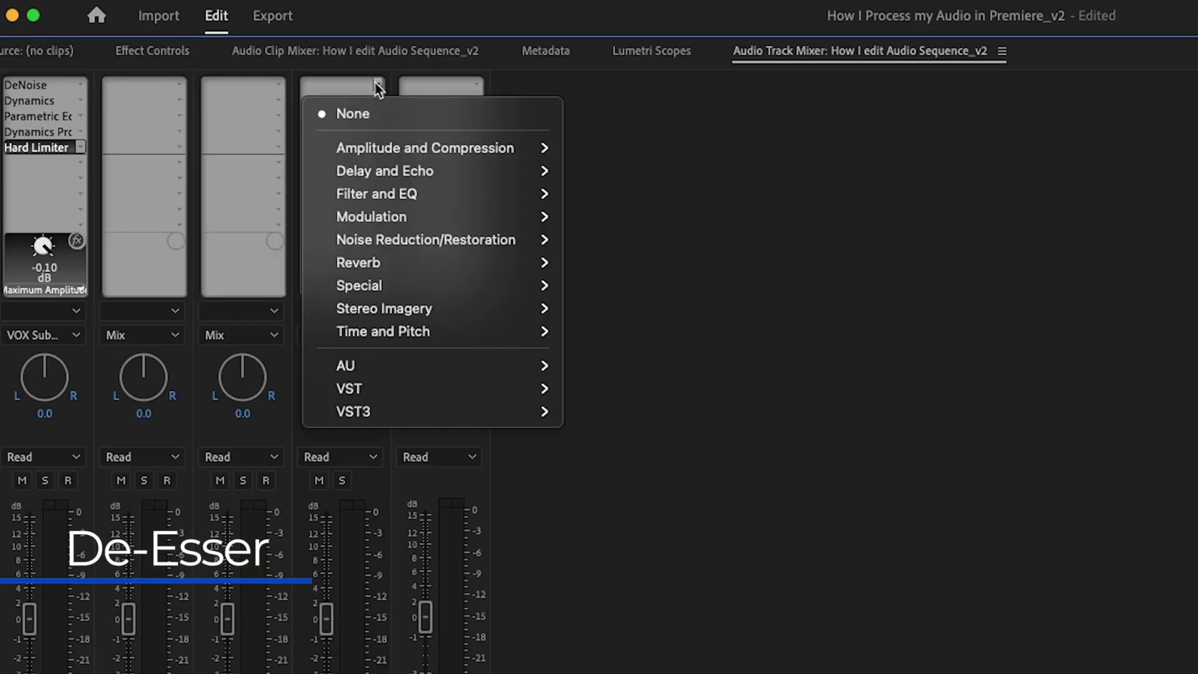
{"action": "mouse_move", "coordinate": [387, 148]}
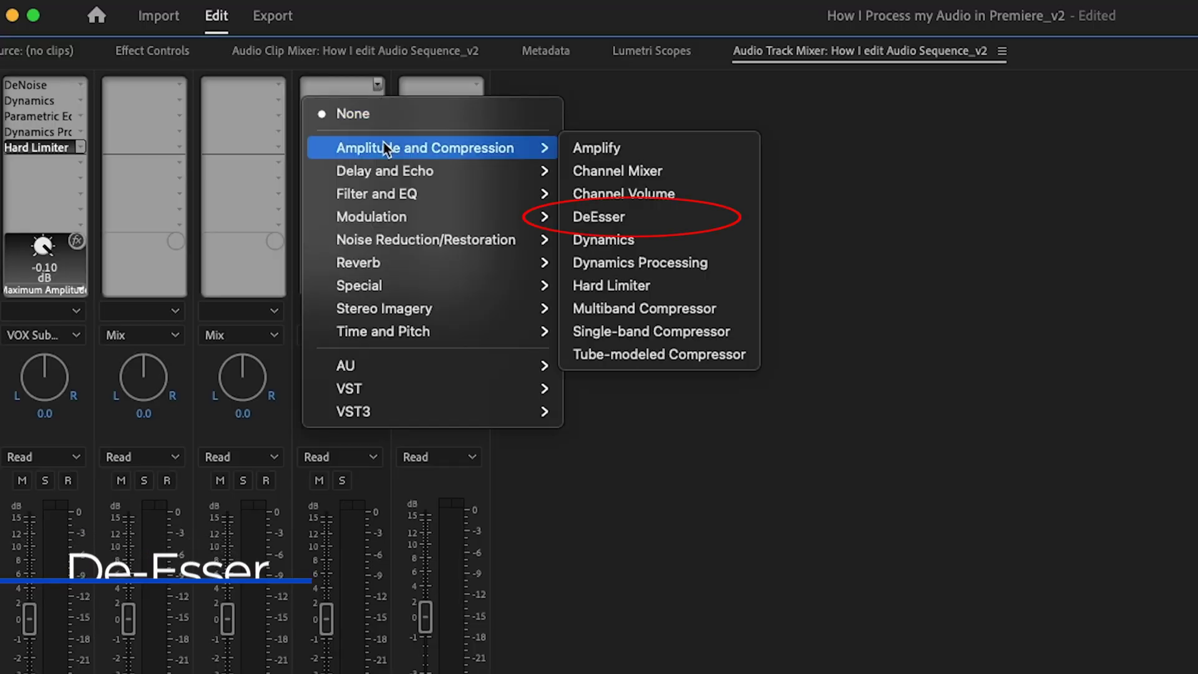
{"action": "left_click", "coordinate": [620, 218]}
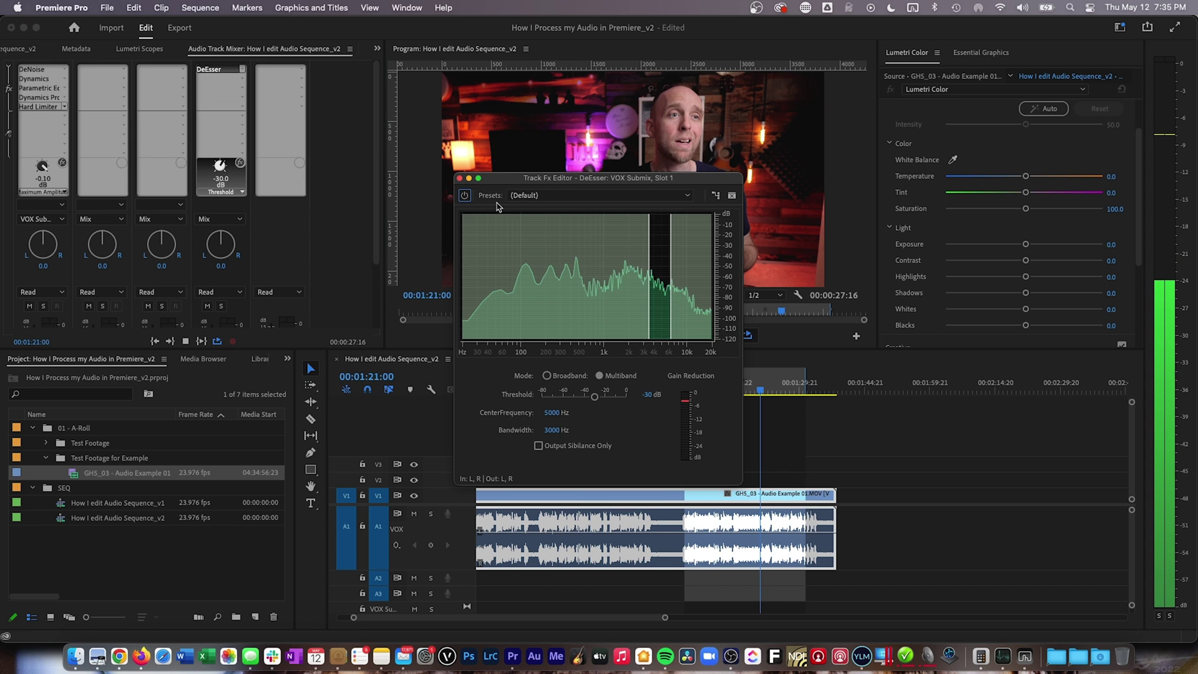
{"action": "left_click_drag", "start_coordinate": [481, 193], "coordinate": [326, 237]}
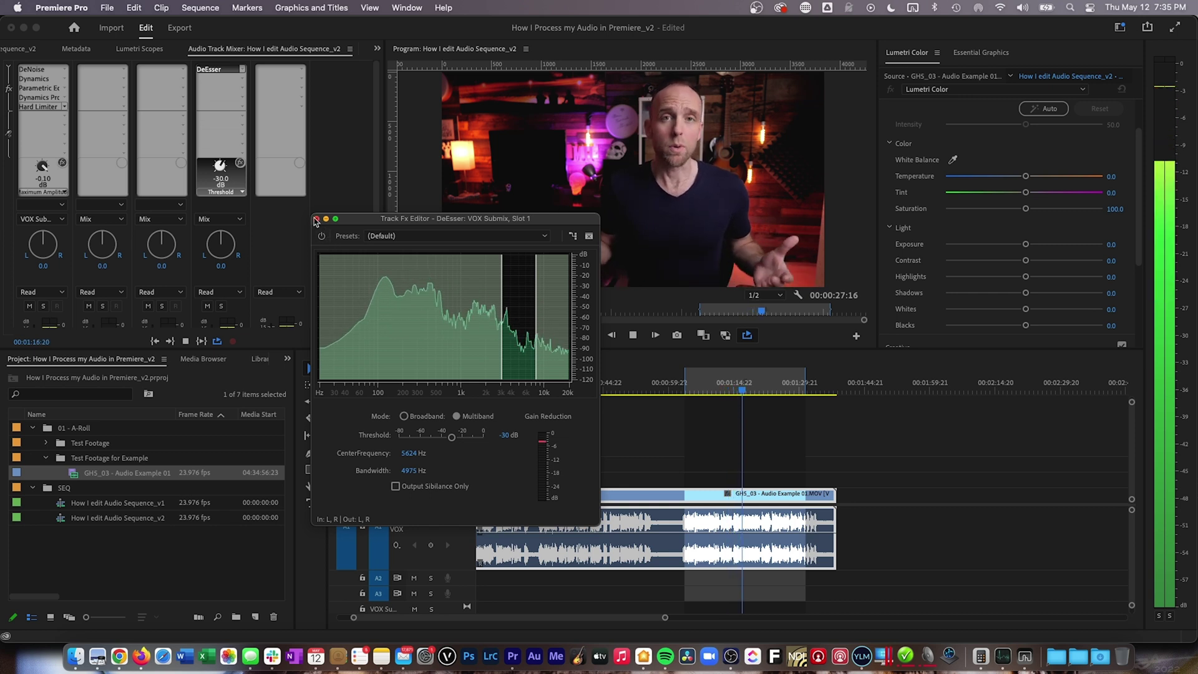
Step: Switch to Youlean Loudness Meter 2 and clear its measurements to recheck the integrated loudness and true peak during playback
{"action": "left_click", "coordinate": [861, 656]}
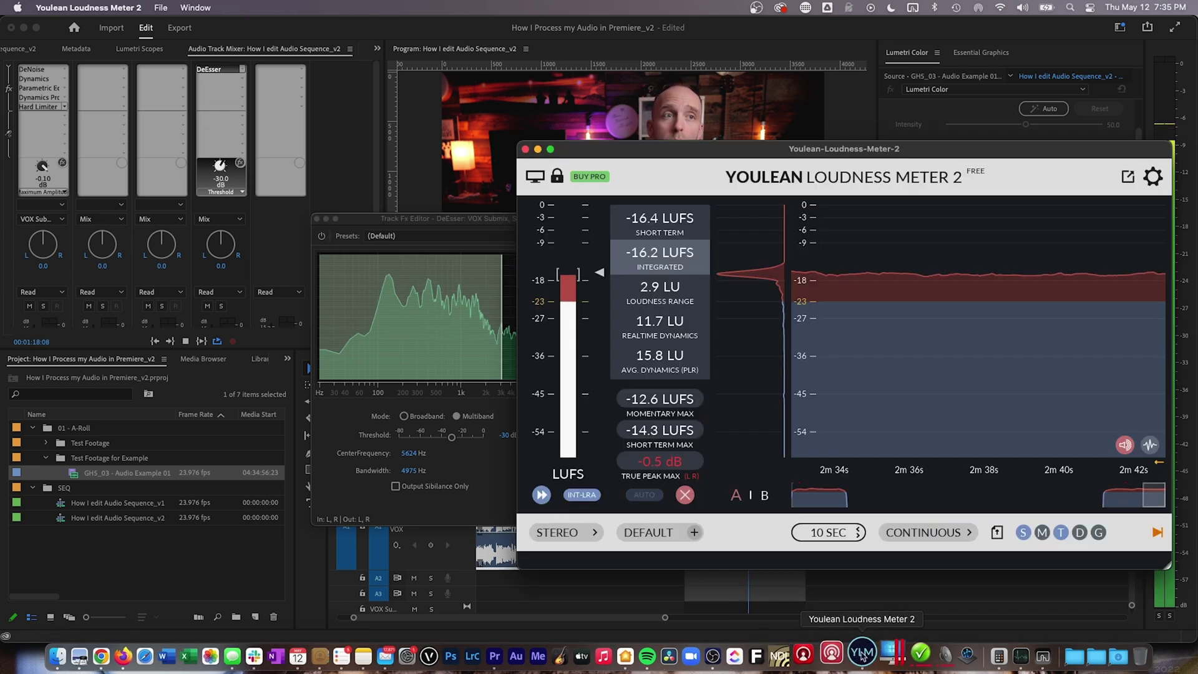
{"action": "left_click", "coordinate": [685, 496]}
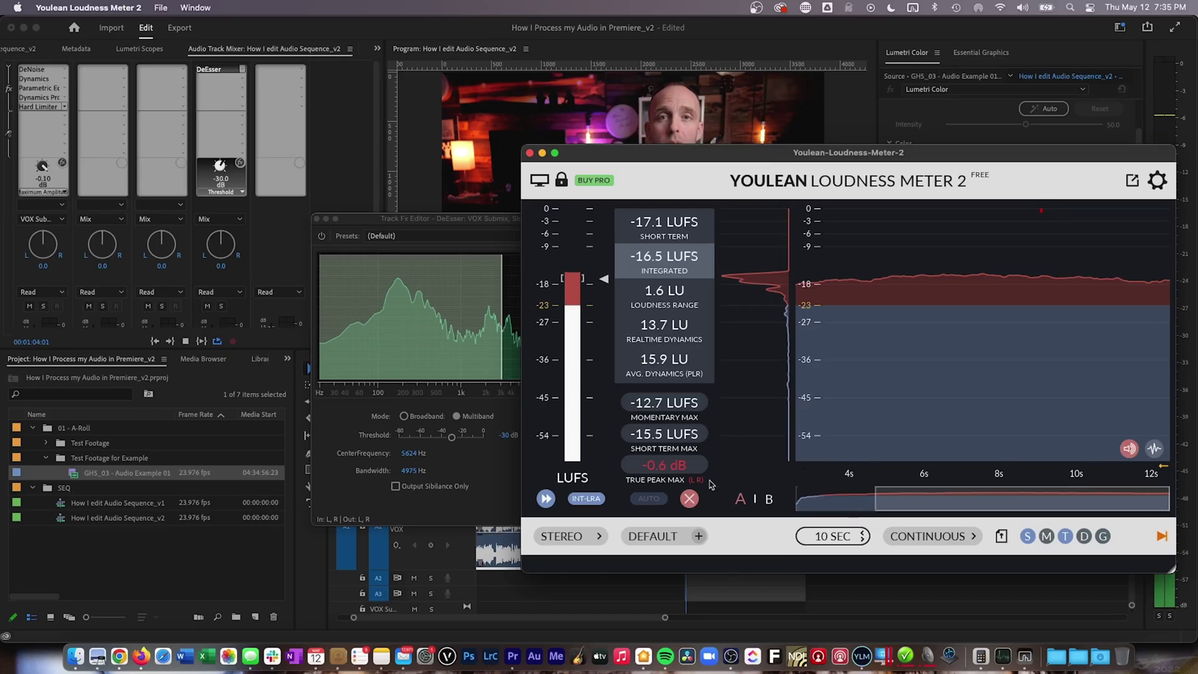
{"action": "left_click", "coordinate": [689, 497]}
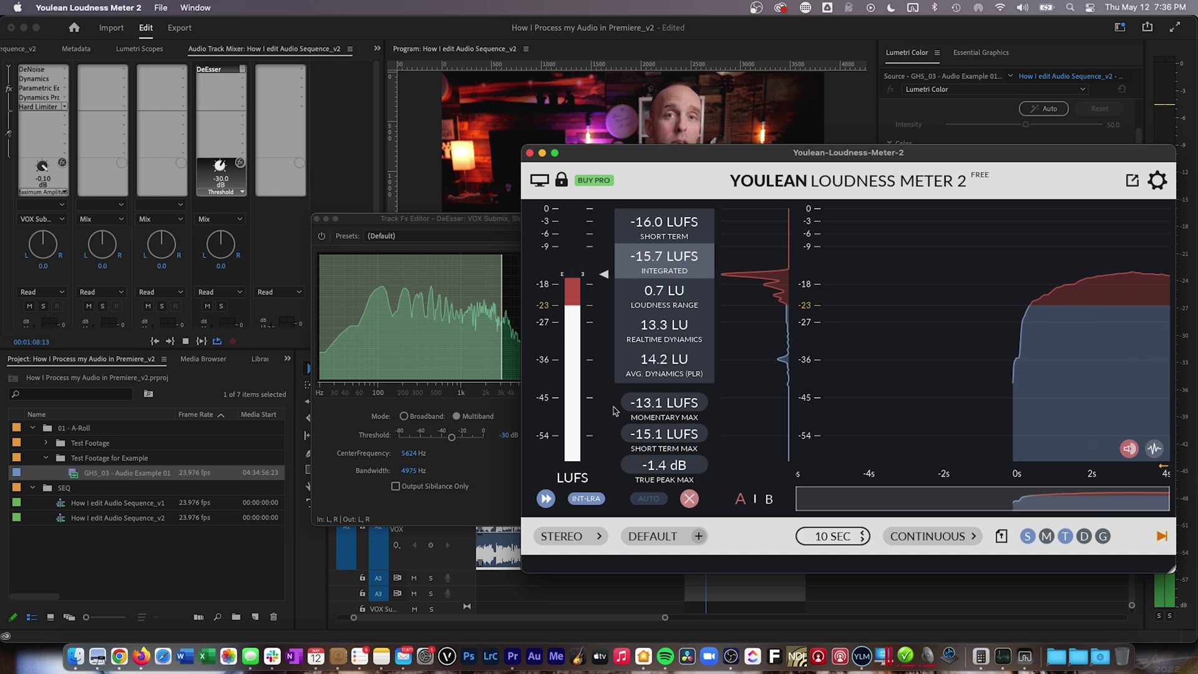
Step: Return to Premiere Pro and set the output gain of the VOX track's Dynamics Processing effect to 4 dB
{"action": "left_click", "coordinate": [370, 160]}
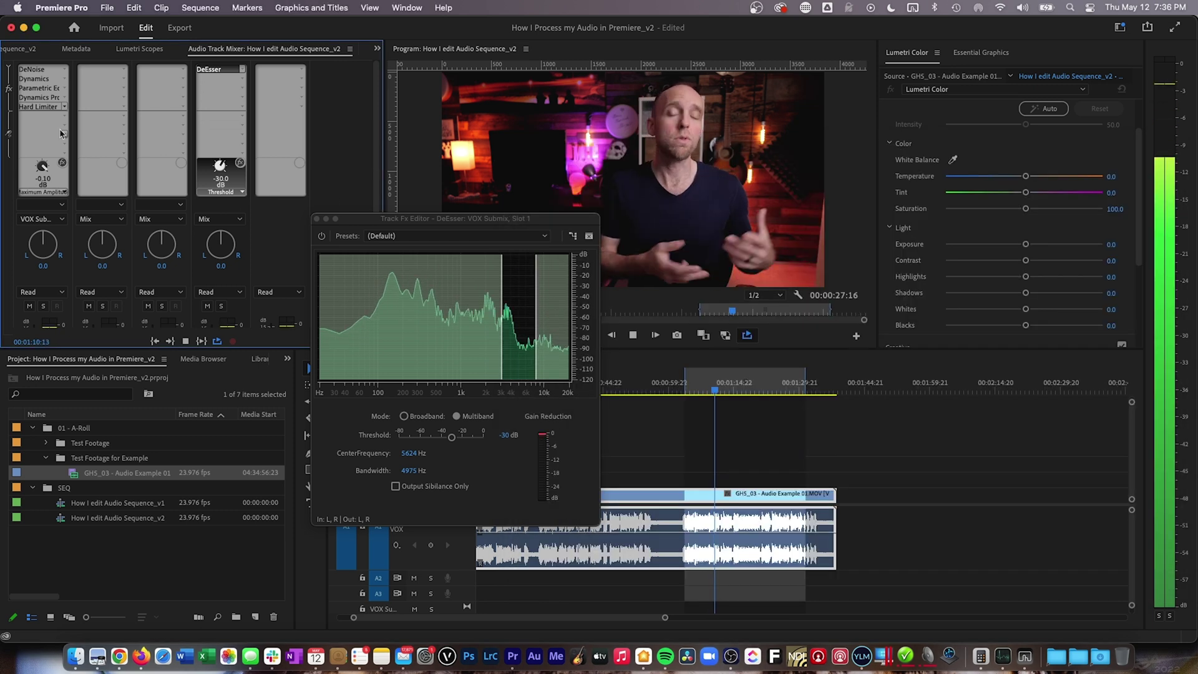
{"action": "double_click", "coordinate": [40, 98]}
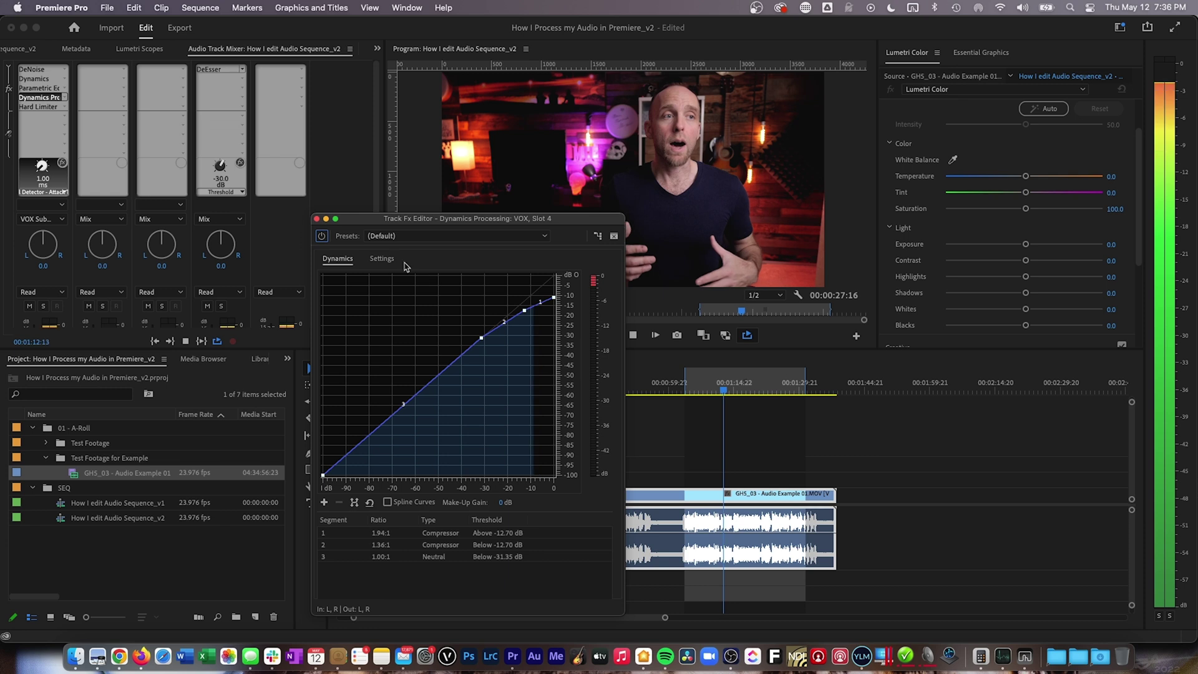
{"action": "left_click", "coordinate": [382, 258]}
{"action": "left_click", "coordinate": [548, 447]}
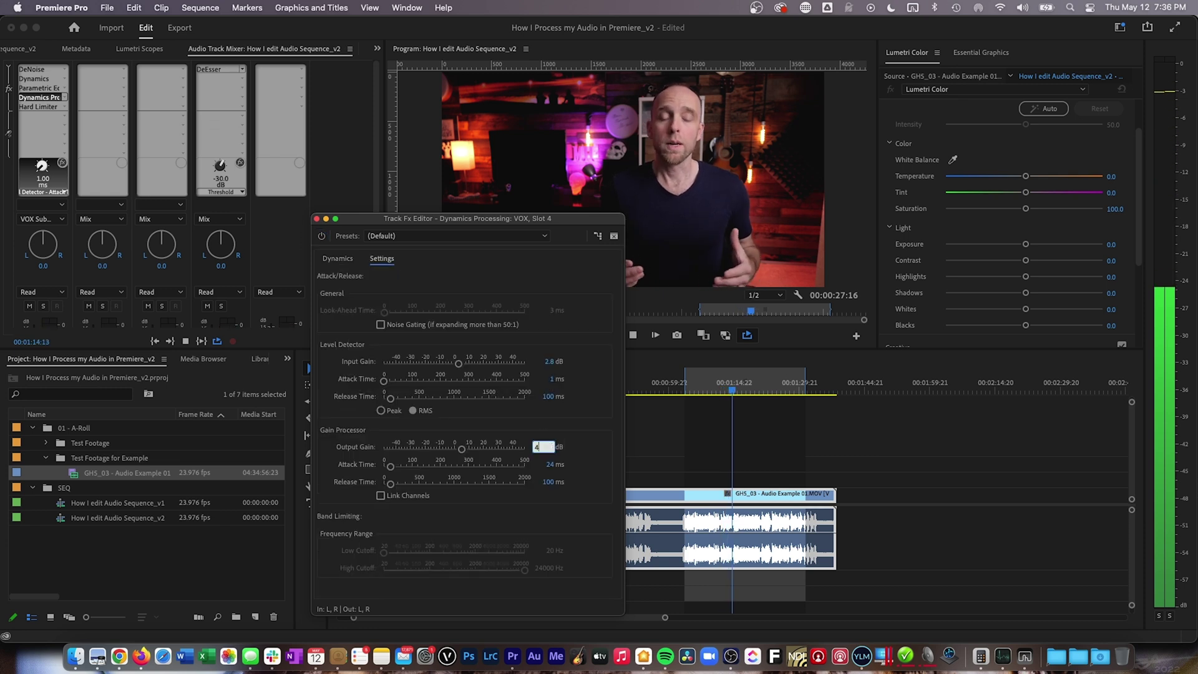
{"action": "type", "text": "4"}
{"action": "key", "text": "Return"}
Step: Maximize the Audio Track Mixer to check the VOX, VOX Submix and Mix levels, and close the Dynamics Processing editor
{"action": "left_click", "coordinate": [282, 268]}
{"action": "key", "text": "grave"}
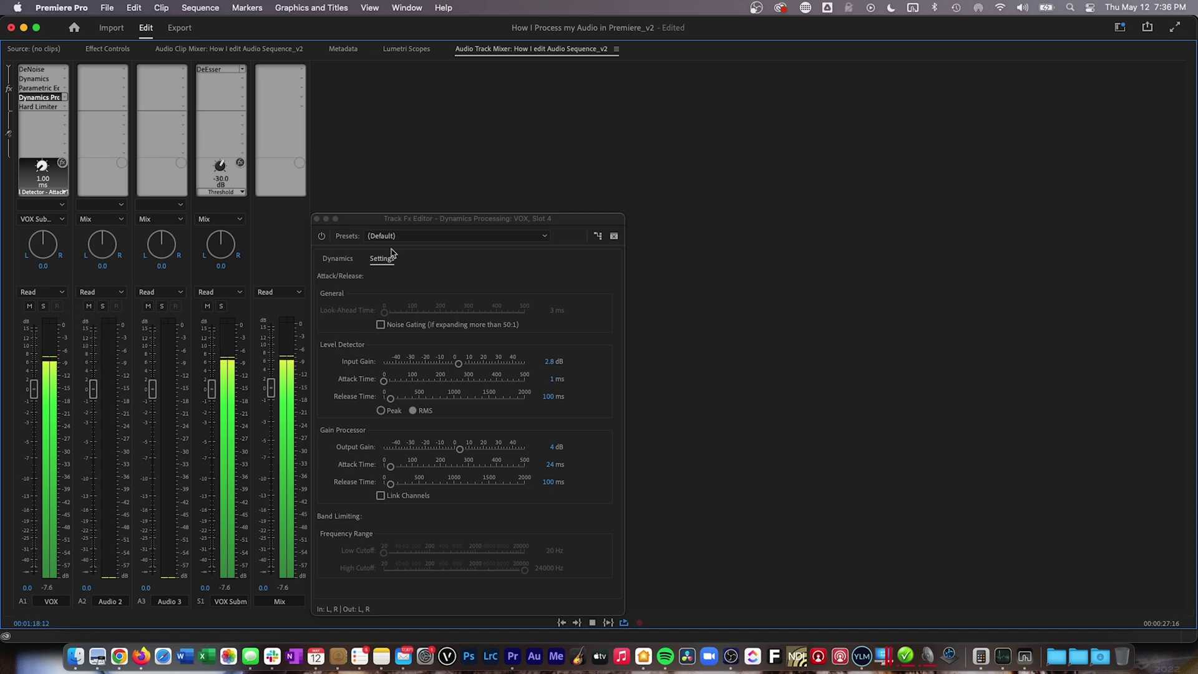
{"action": "left_click", "coordinate": [317, 220]}
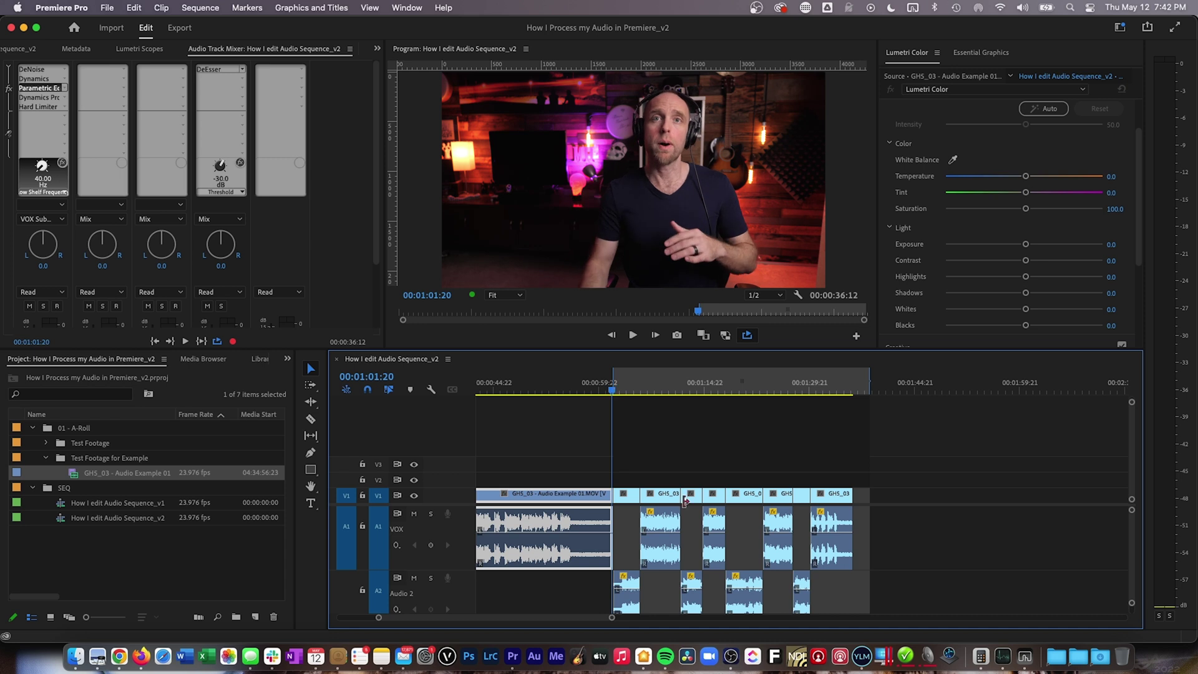
{"action": "scroll", "coordinate": [646, 559], "scroll_direction": "down", "scroll_amount": 1}
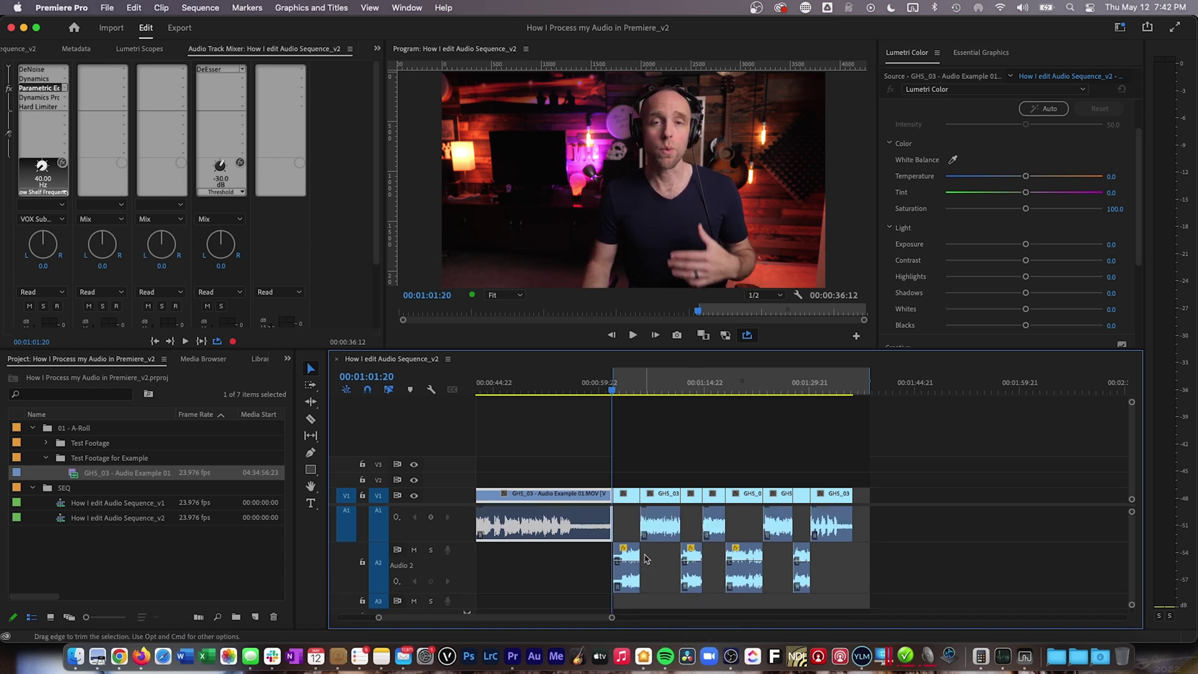